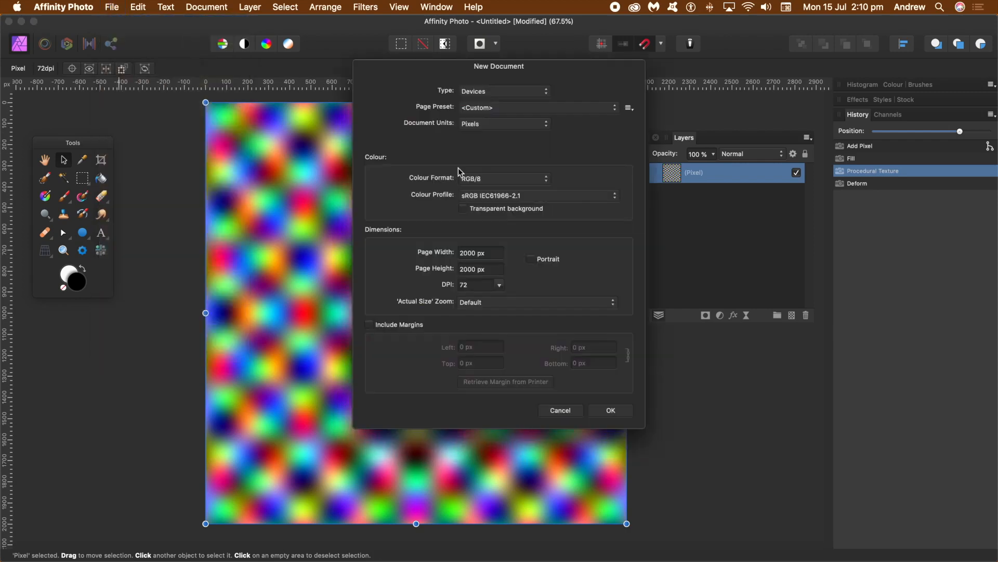
- Create a new 2000 × 2000 px document measured in pixels
left_click(611, 411)
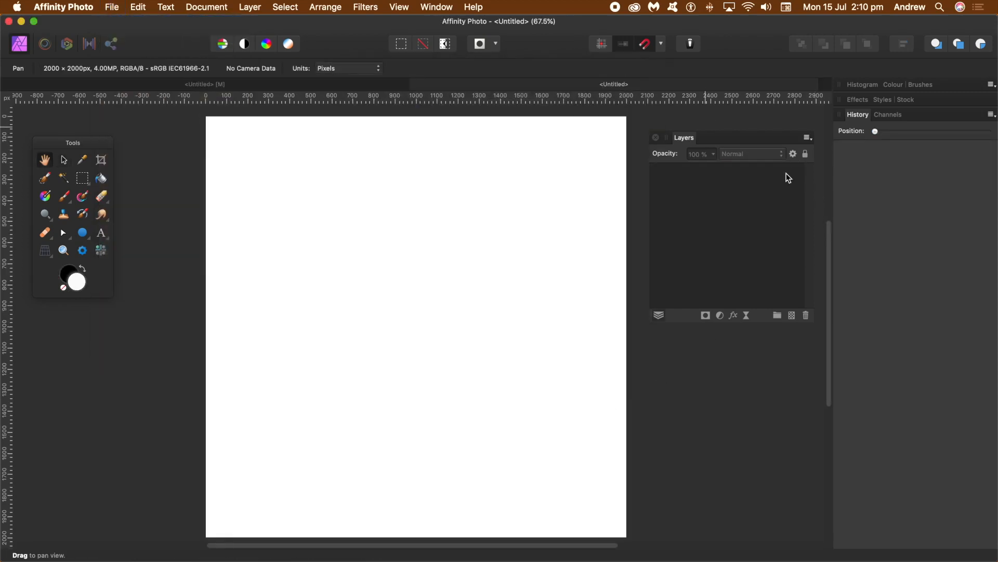
- Glance through the View > Studio menu, then add a new pixel layer via Layer > New Layer
left_click(400, 9)
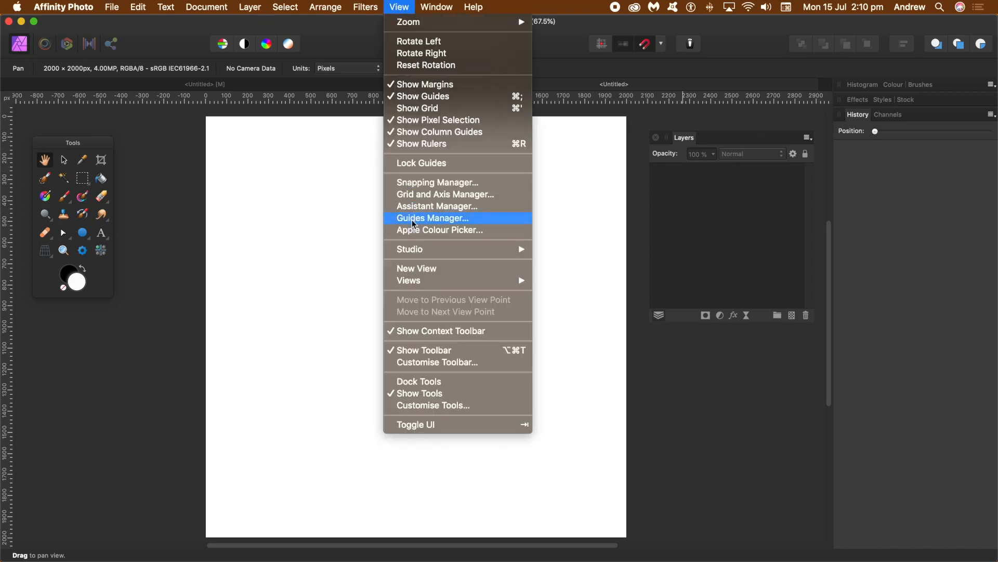
mouse_move(414, 251)
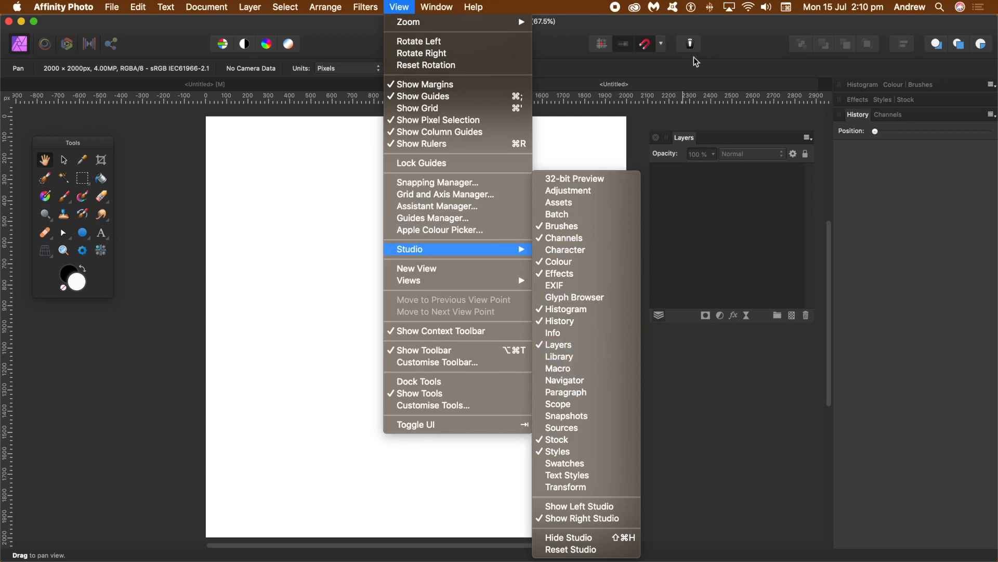
left_click(713, 68)
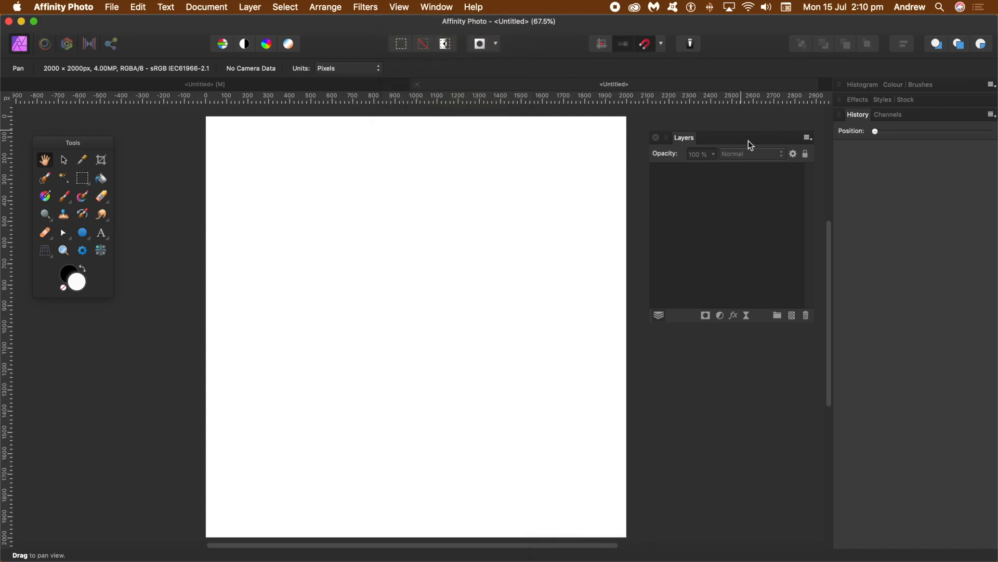
left_click(250, 7)
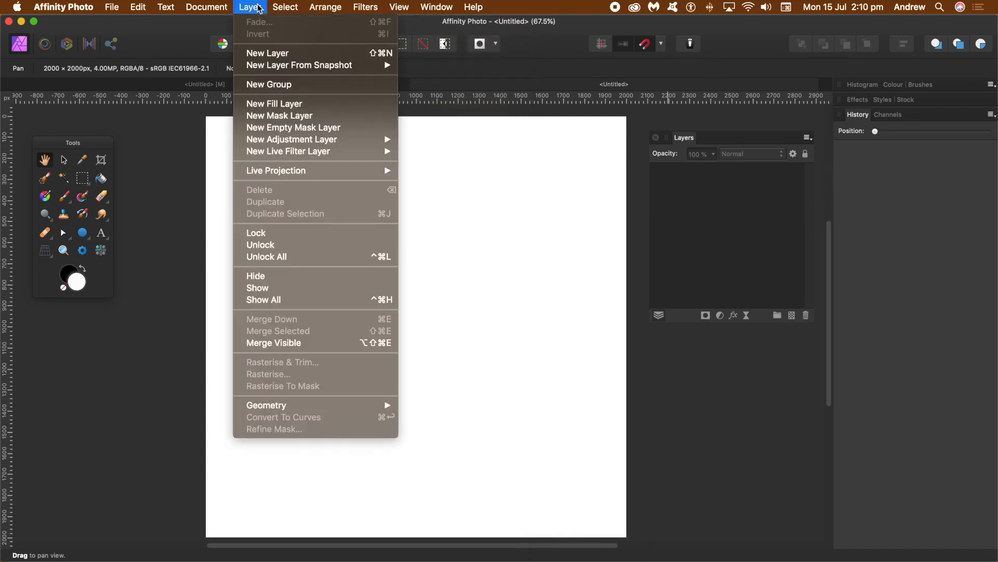
left_click(268, 52)
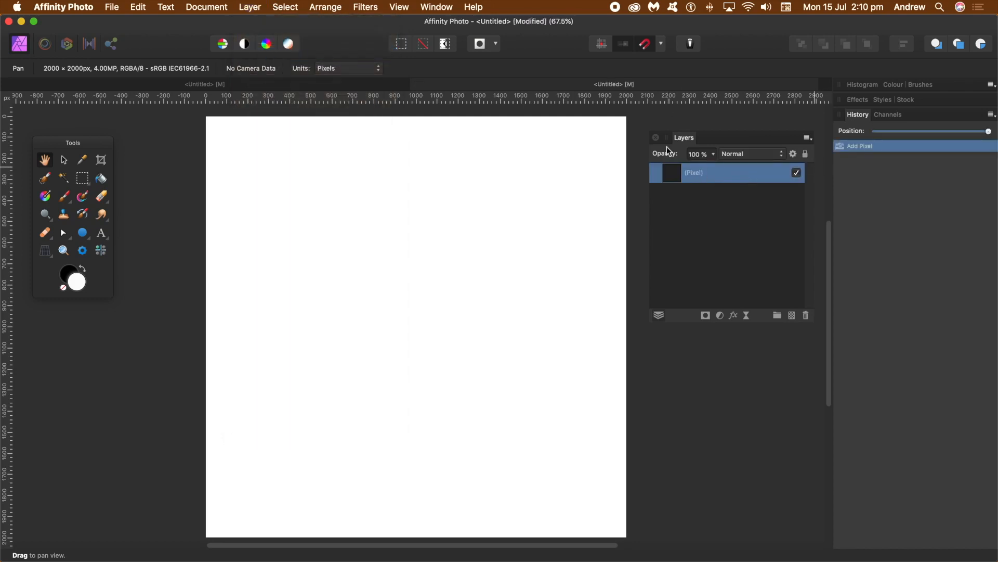
- Fill the new pixel layer with the Secondary Colour, black, using Edit > Fill
left_click(138, 8)
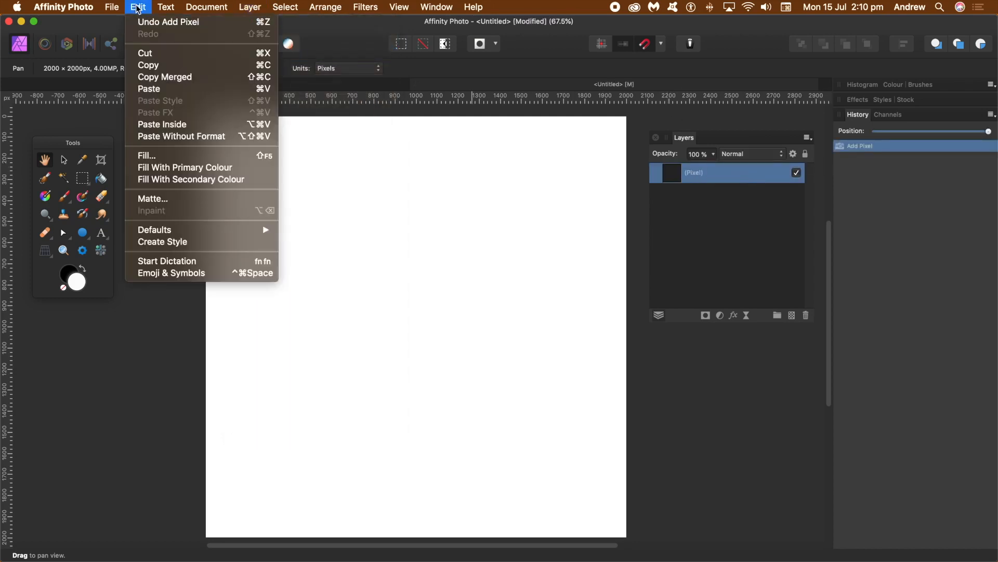
left_click(169, 160)
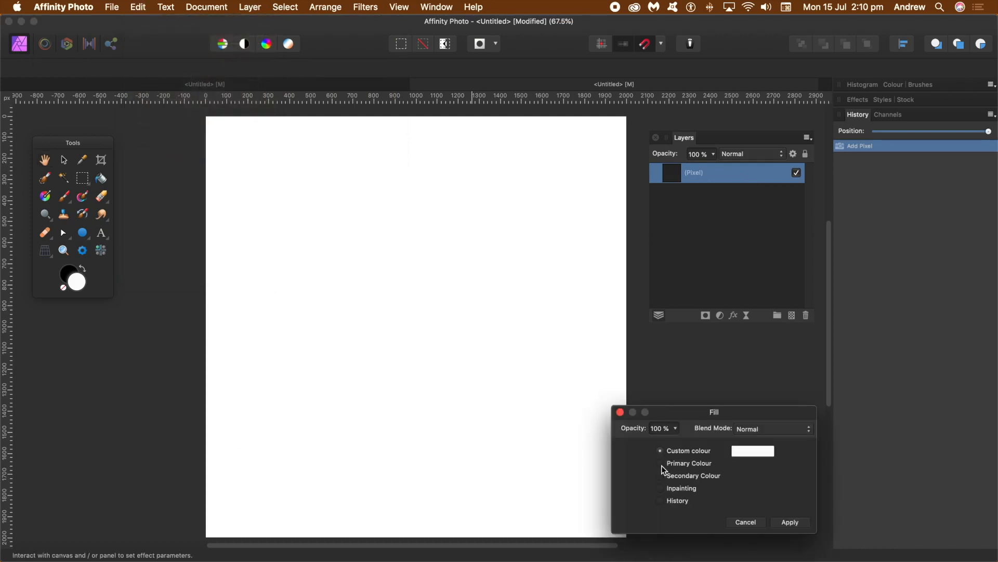
left_click(661, 464)
left_click(661, 475)
left_click(789, 521)
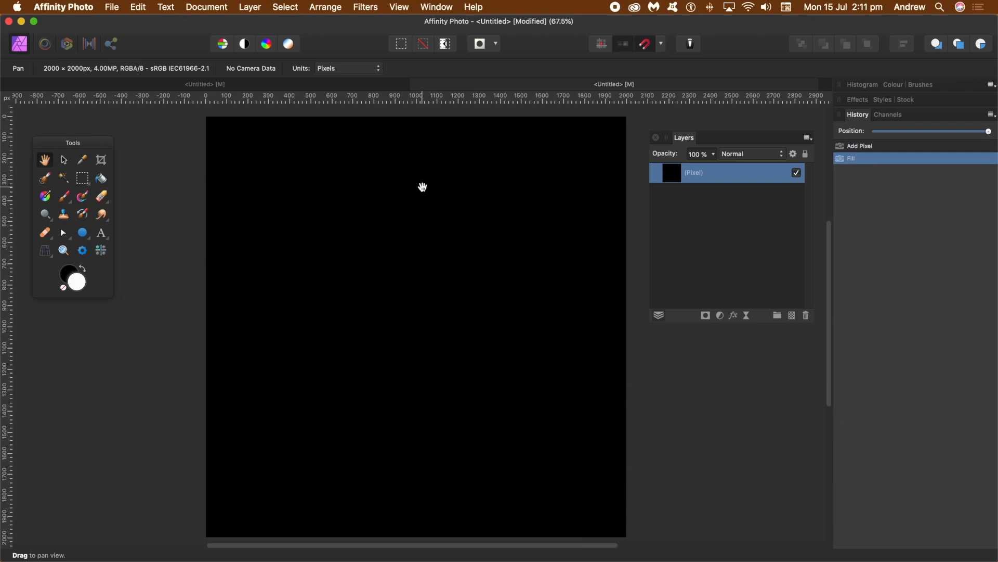
- Apply the Filters > Colours > Procedural Texture filter to the black layer
left_click(366, 7)
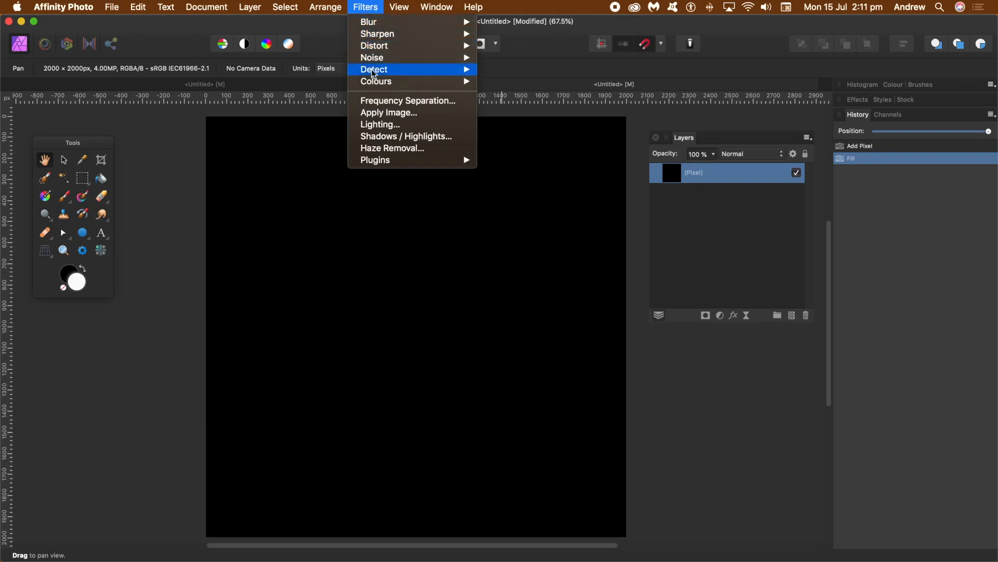
mouse_move(374, 83)
left_click(547, 279)
- Move the Procedural Texture window over the canvas, make it taller, and enlarge the custom inputs area
left_click_drag(668, 274, 505, 133)
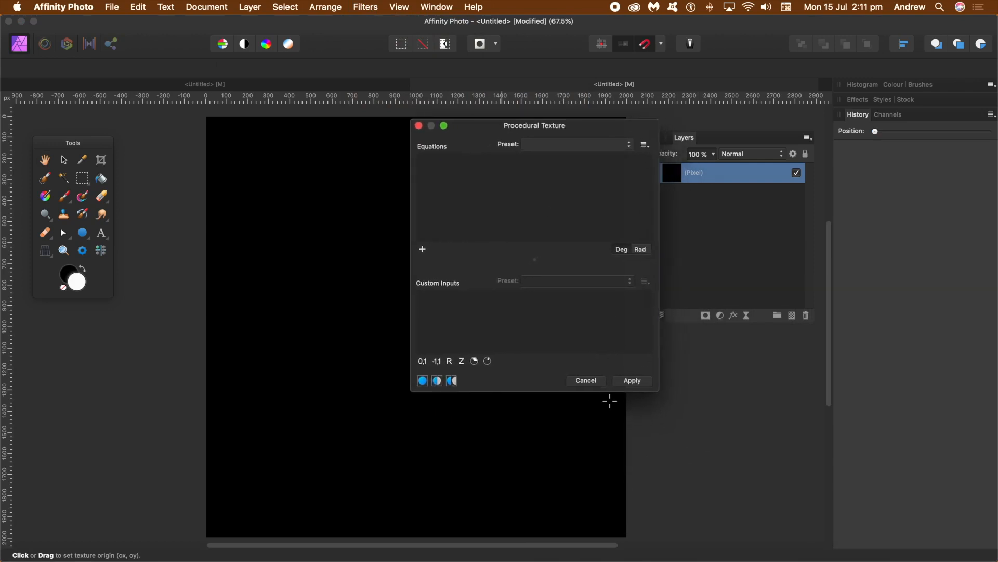
left_click_drag(543, 392, 537, 550)
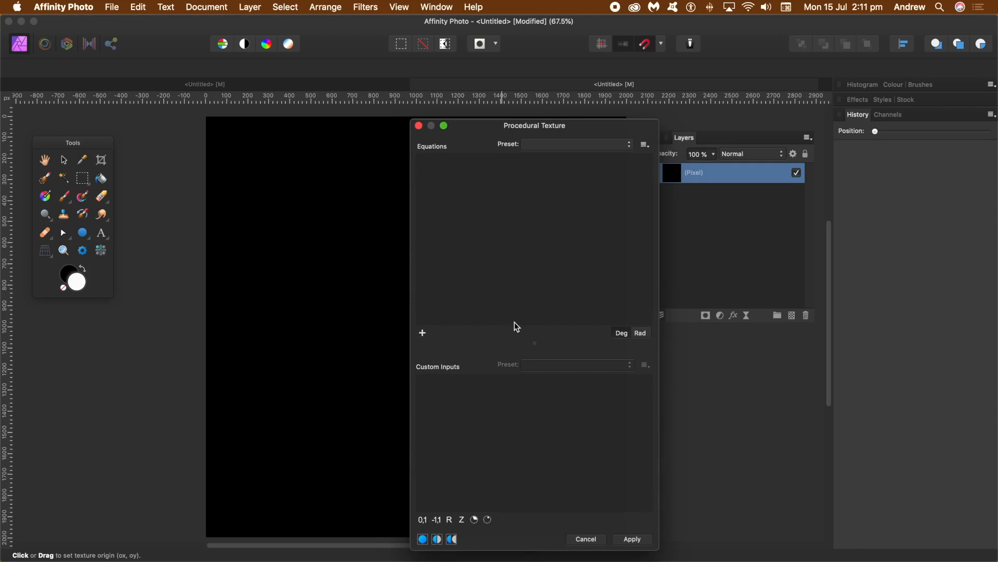
left_click_drag(515, 341, 517, 261)
- Load the Chequered equation preset and lower its Square count to 19
left_click(562, 145)
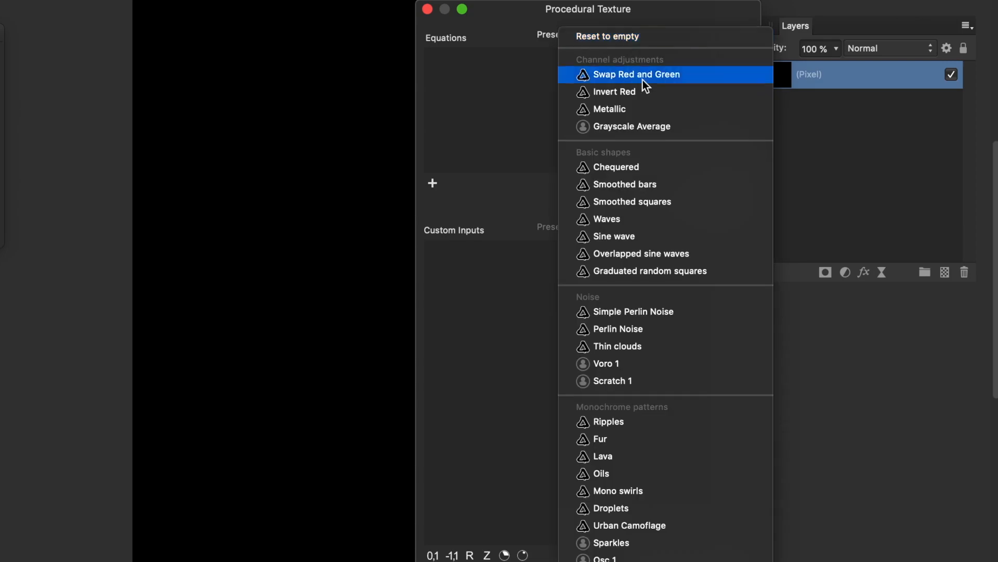
left_click(644, 170)
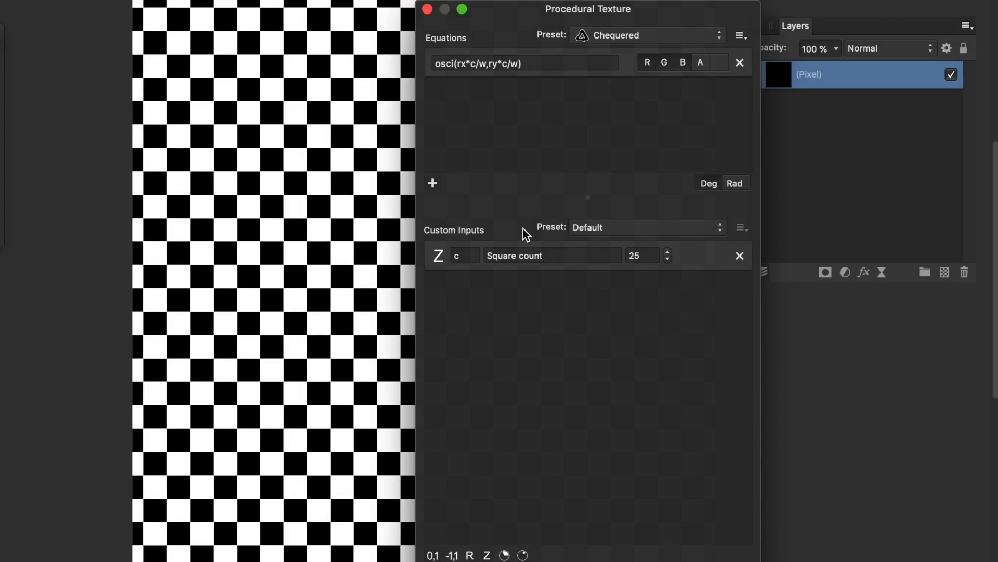
double_click(459, 249)
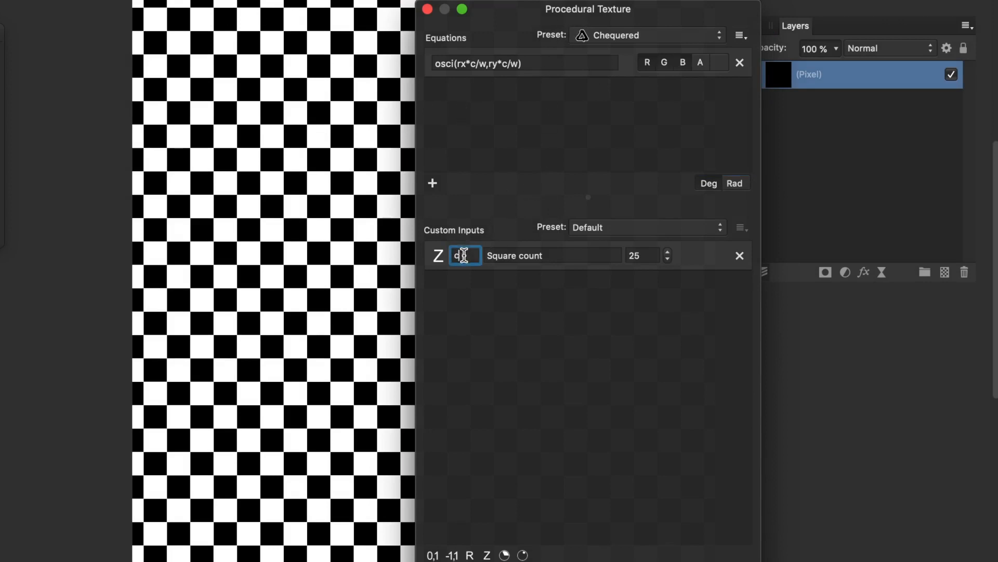
left_click(669, 260)
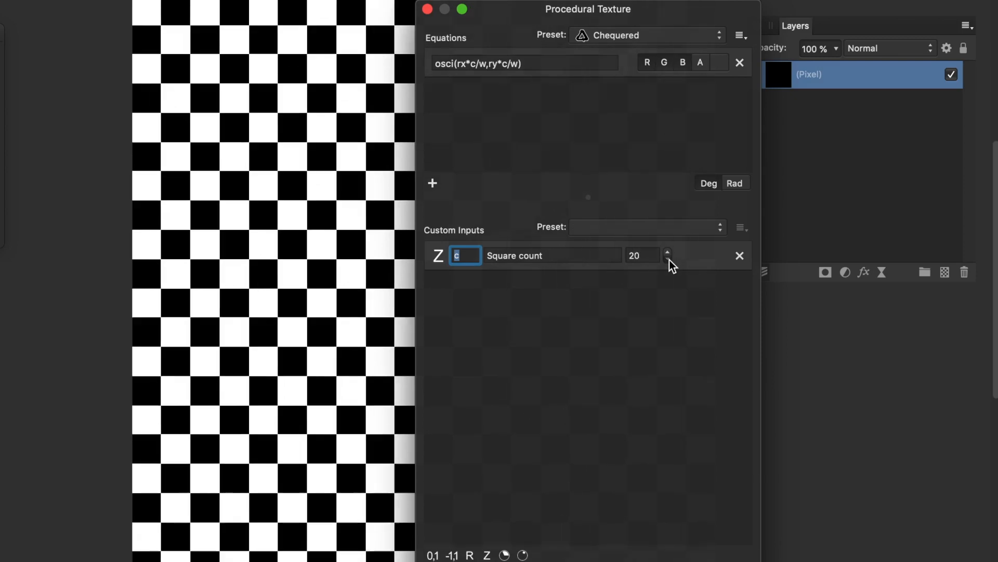
- Select text in the chequered equation and nudge the checkerboard's origin on the canvas
left_click(475, 65)
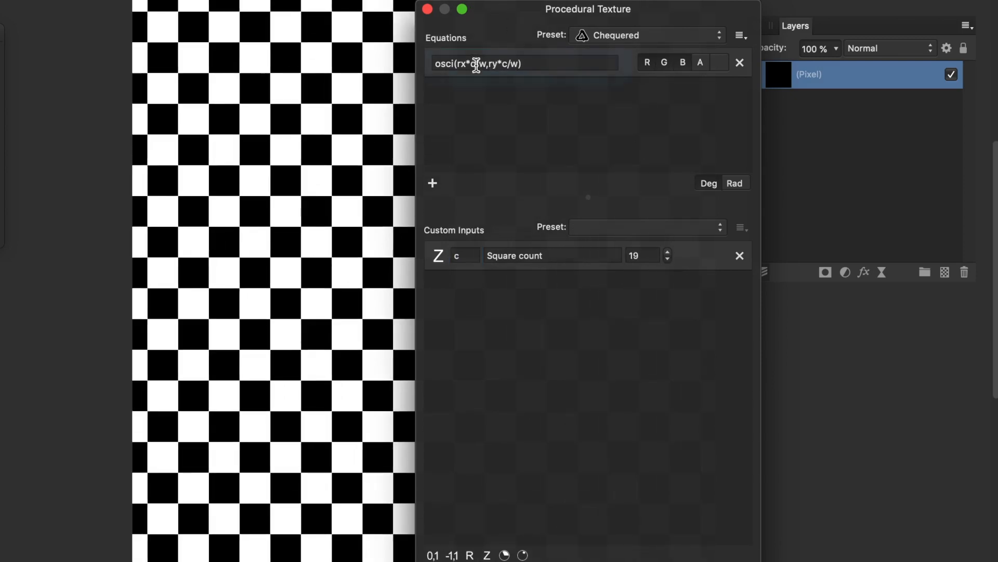
left_click_drag(298, 22, 296, 31)
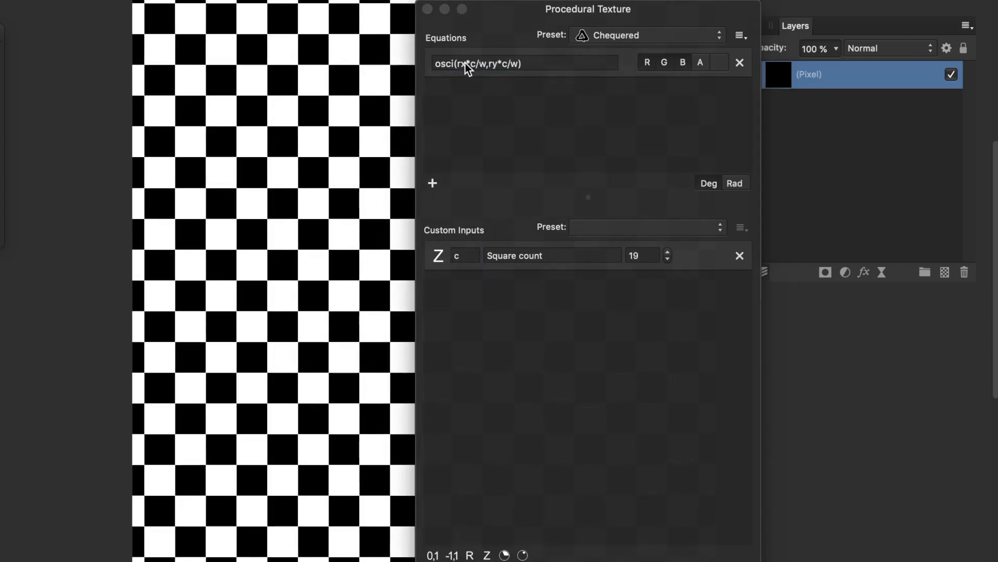
left_click(459, 63)
left_click_drag(499, 64, 492, 65)
left_click(578, 105)
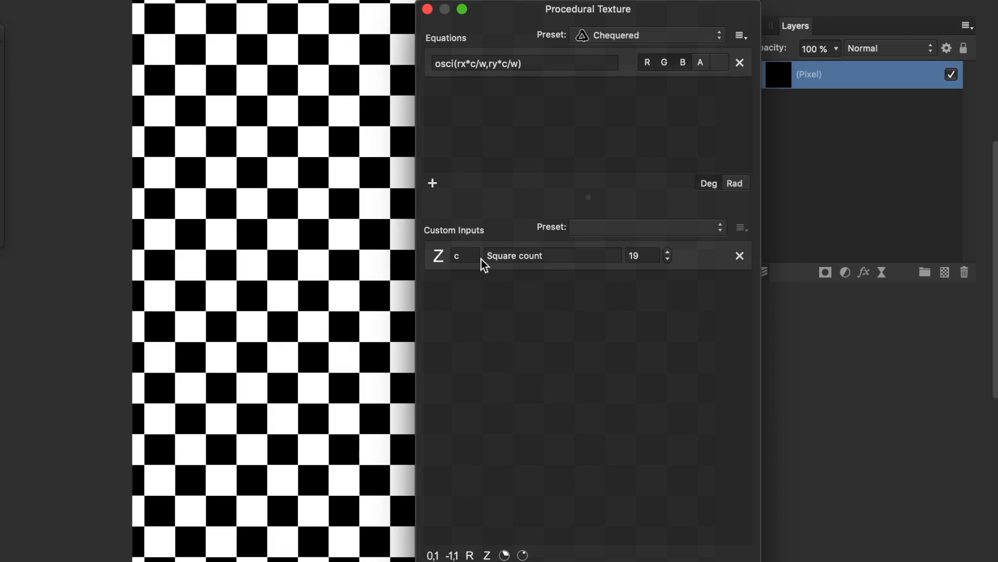
- Add custom inputs a and b and replace the equation's two c variables with a and b
left_click(489, 556)
left_click(489, 555)
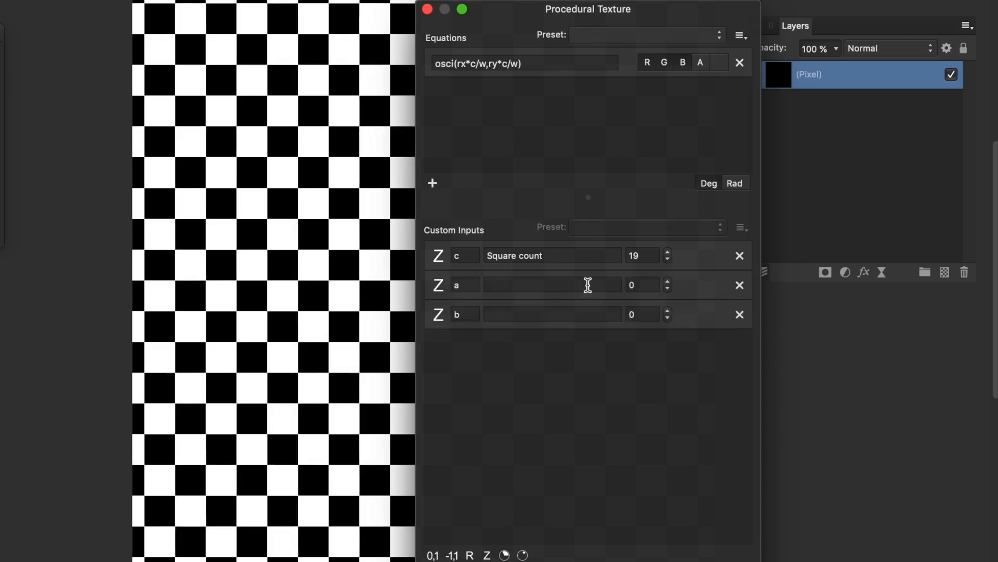
double_click(472, 63)
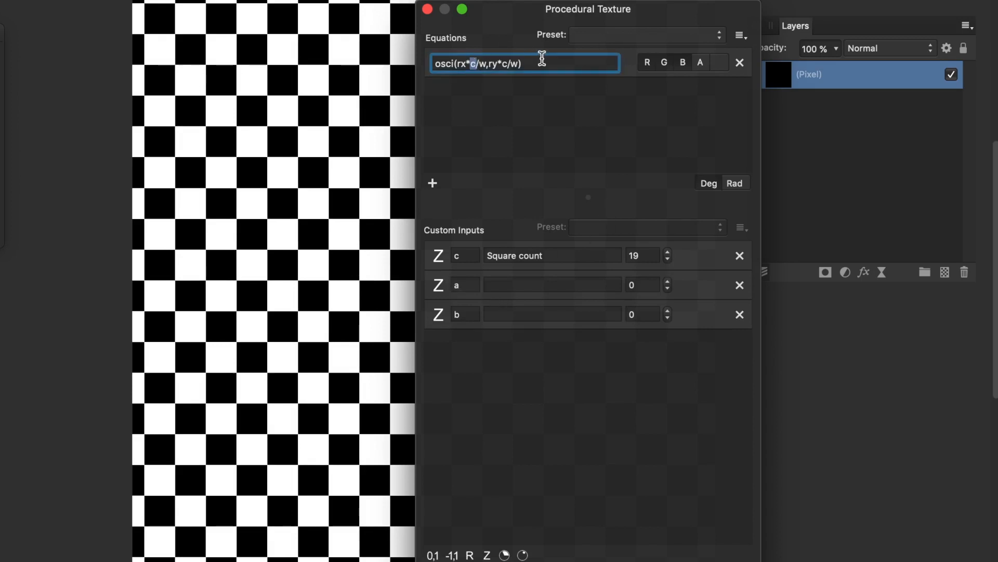
type("a")
double_click(506, 64)
type("b")
- Set inputs a and b to 19 and delete the unused Square count input c
left_click(644, 285)
type("19")
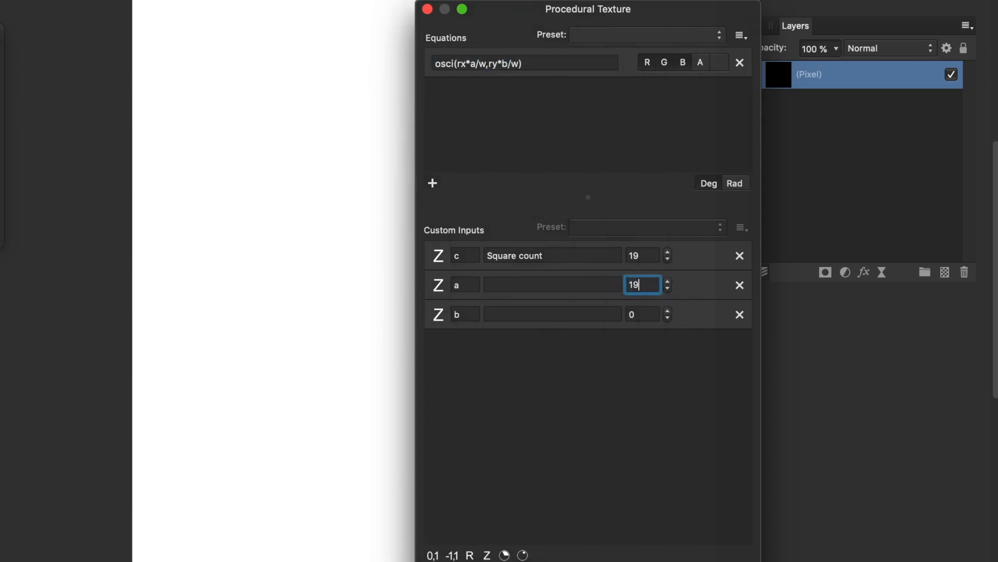
key("Return")
left_click(650, 314)
type("19")
key("Return")
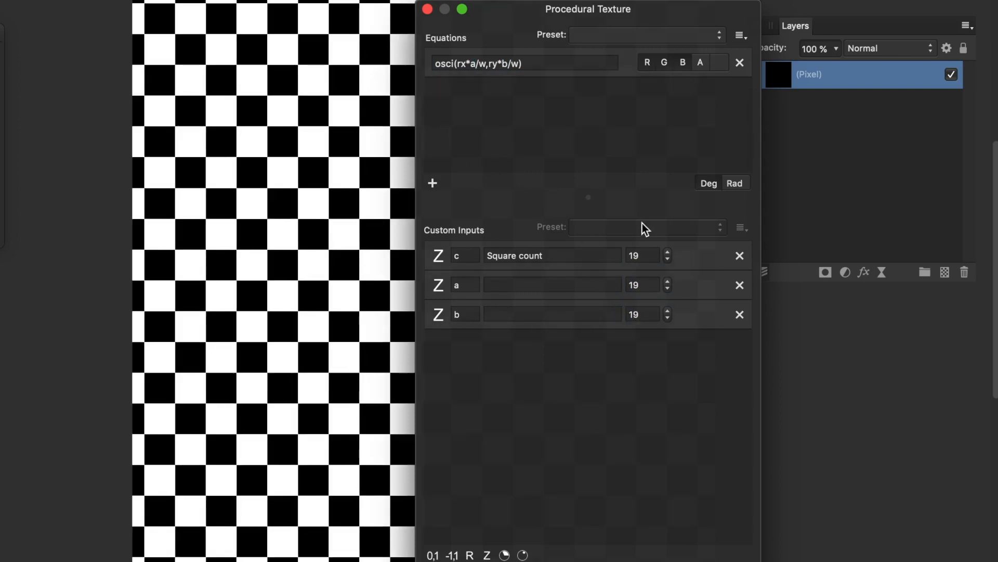
left_click(739, 256)
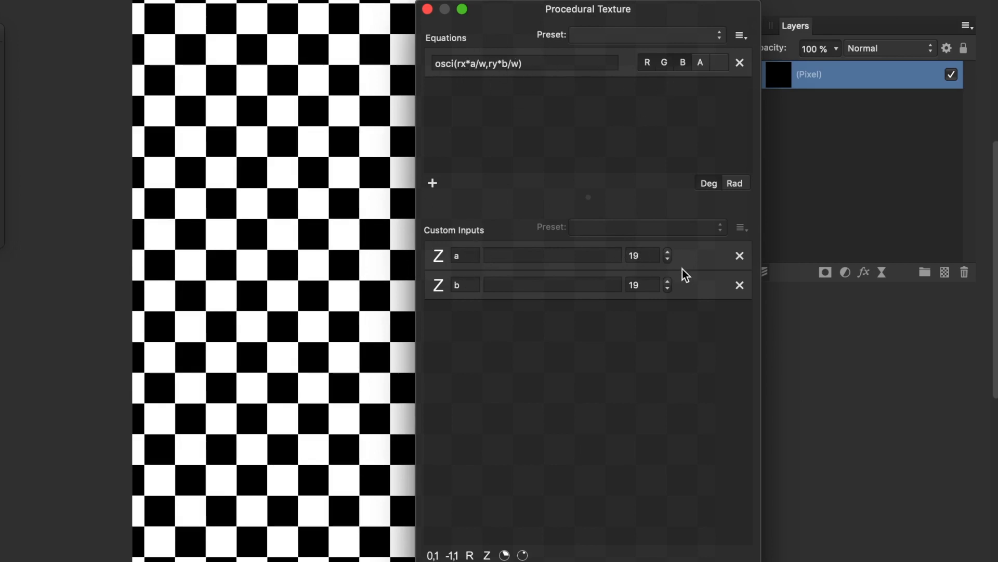
- Step input a down to 11 and b to 10, then select the whole equation
left_click_drag(669, 263, 667, 290)
left_click(668, 289)
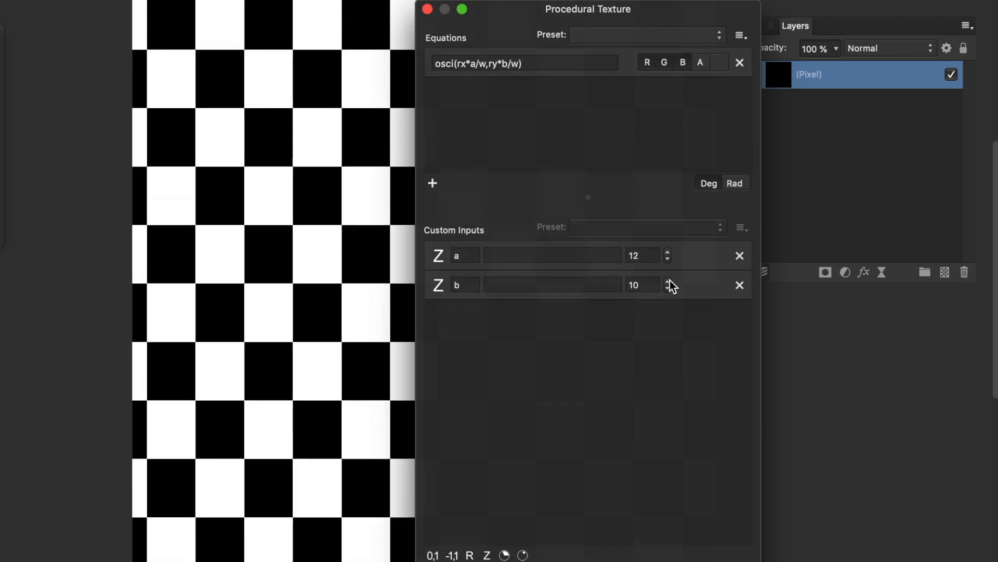
left_click(669, 260)
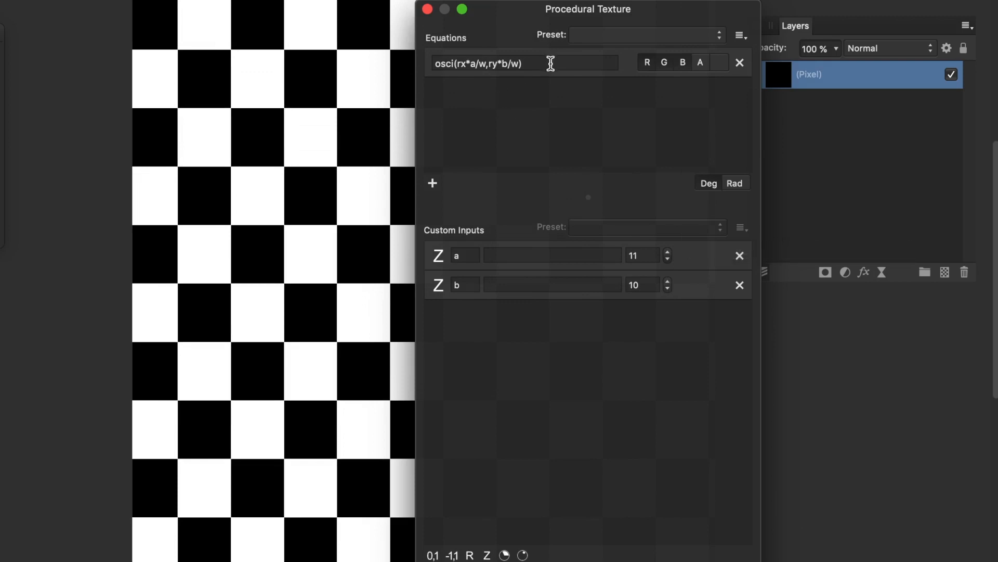
left_click_drag(551, 63, 415, 63)
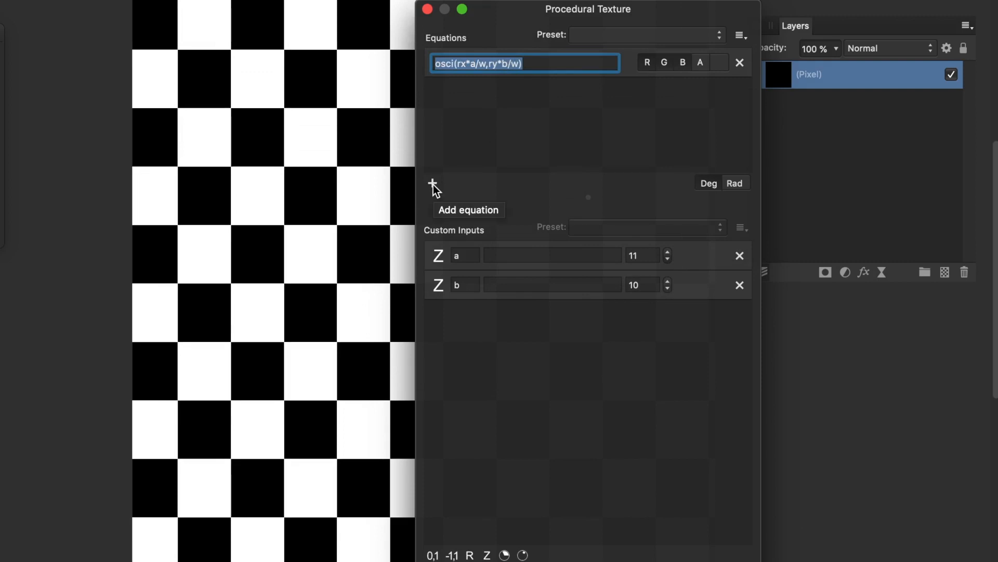
- Add second and third equations and stop the first equation driving green and blue
left_click(433, 185)
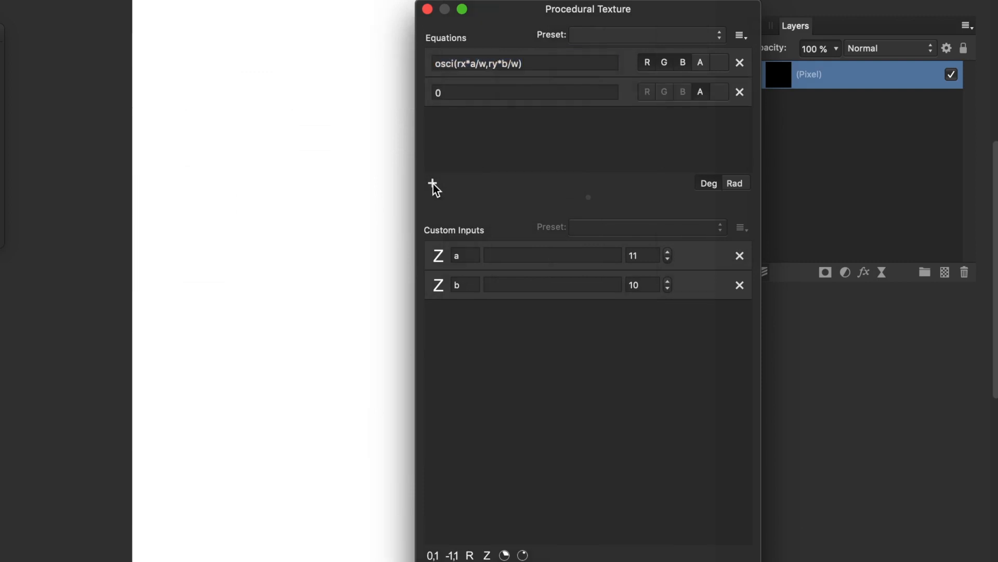
left_click(434, 185)
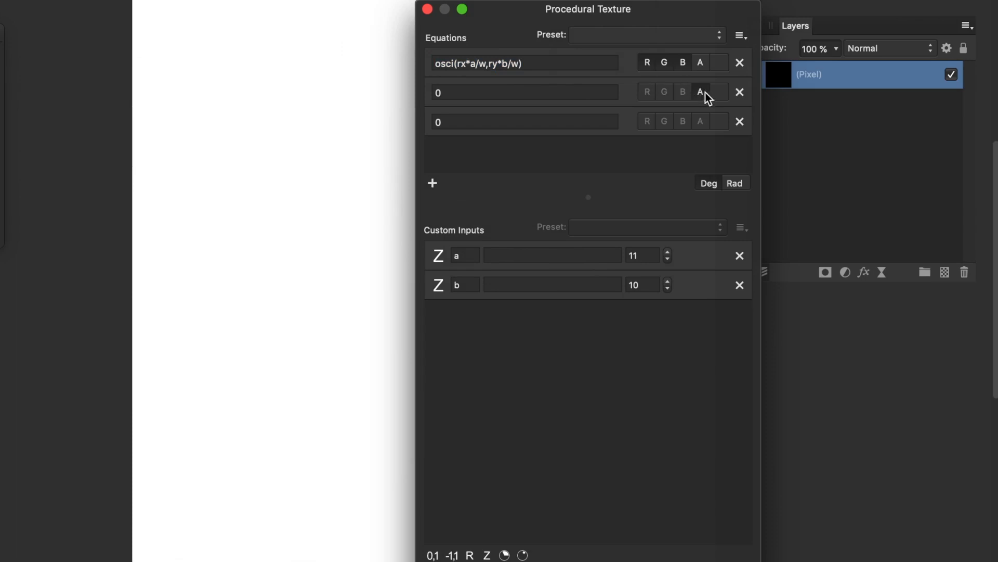
left_click(683, 65)
left_click(665, 65)
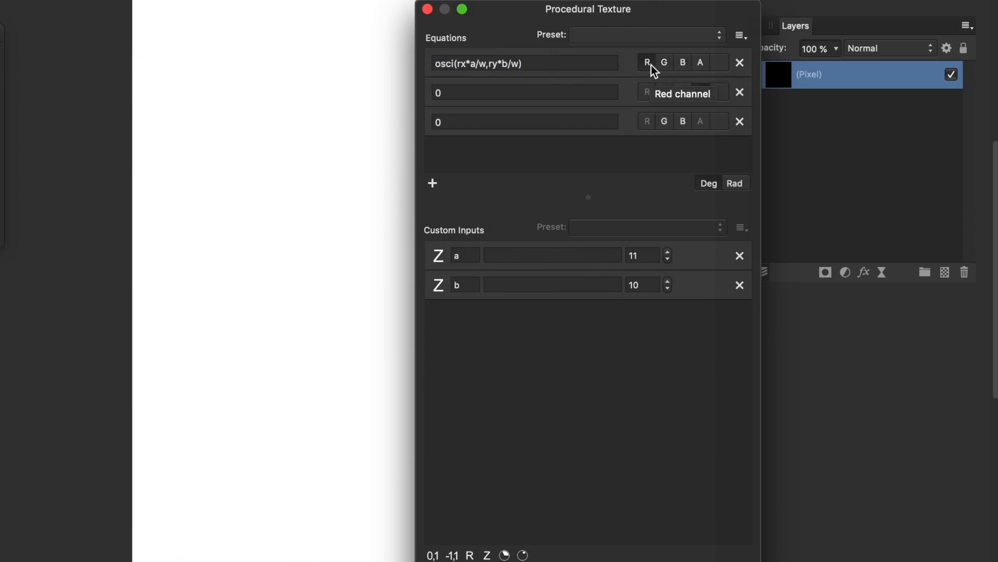
- Make the second equation drive green and the third drive blue, with alpha off
left_click(706, 92)
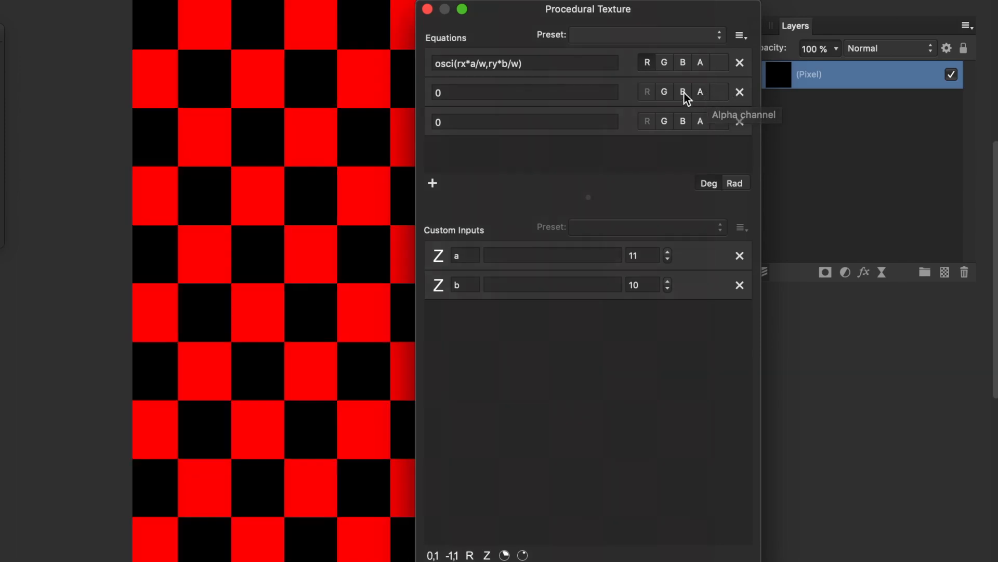
left_click(666, 94)
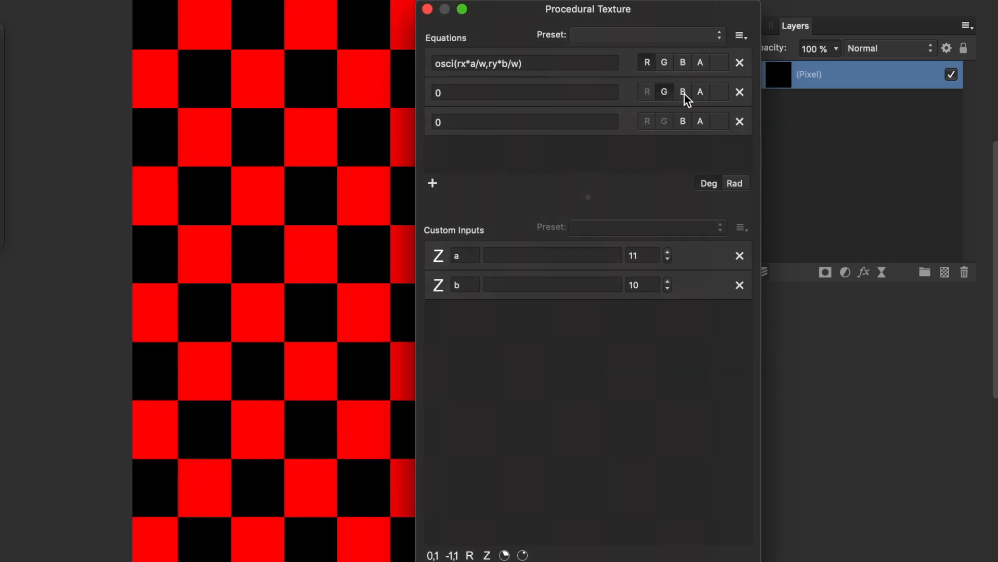
left_click(700, 121)
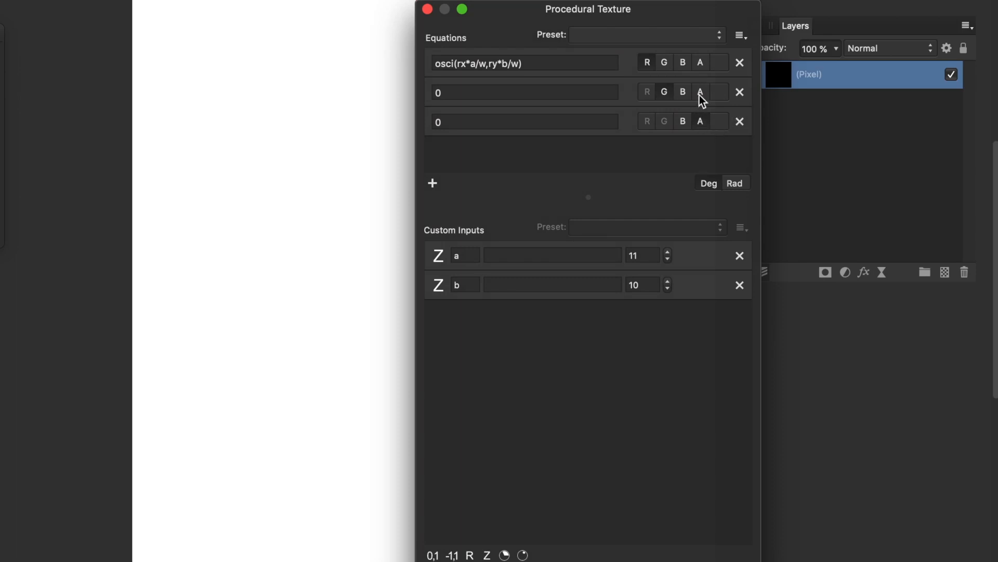
left_click(707, 120)
left_click(683, 123)
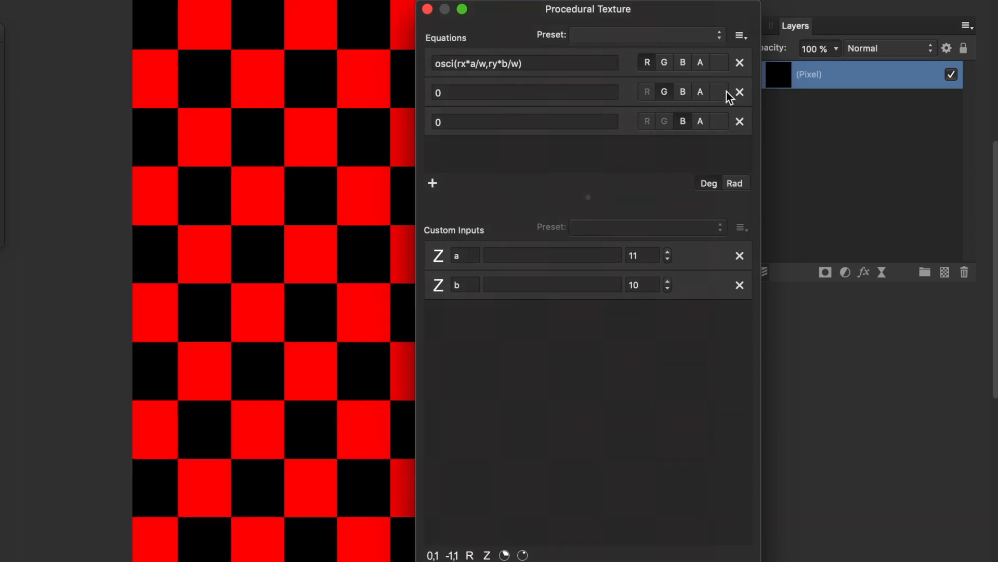
left_click(667, 92)
- Paste osci(rx*a/w,ry*b/w) into the green and blue equations
left_click(479, 93)
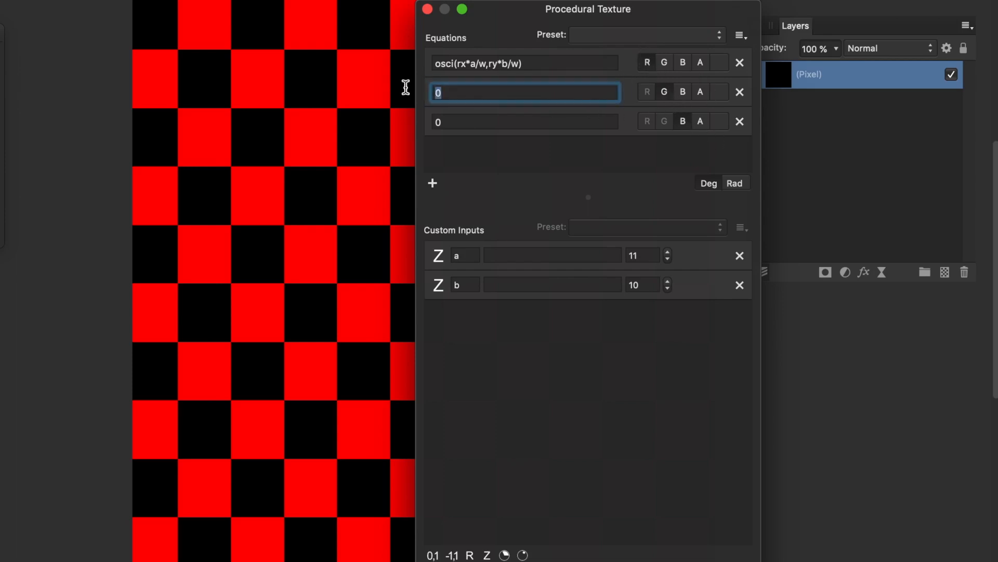
type("osci(rx*a/w,ry*b/w)")
left_click(513, 121)
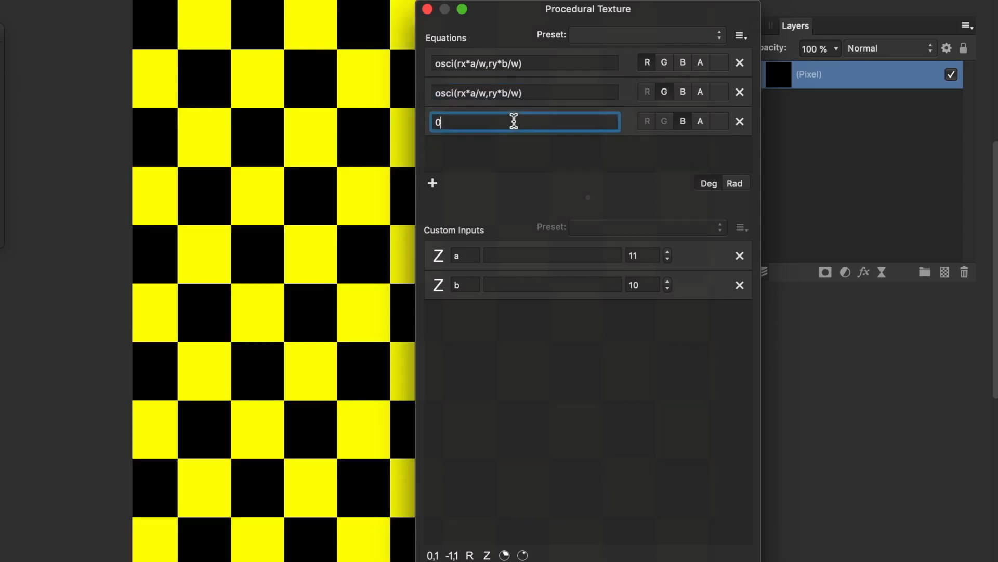
type("osci(rx*a/w,ry*b/w)")
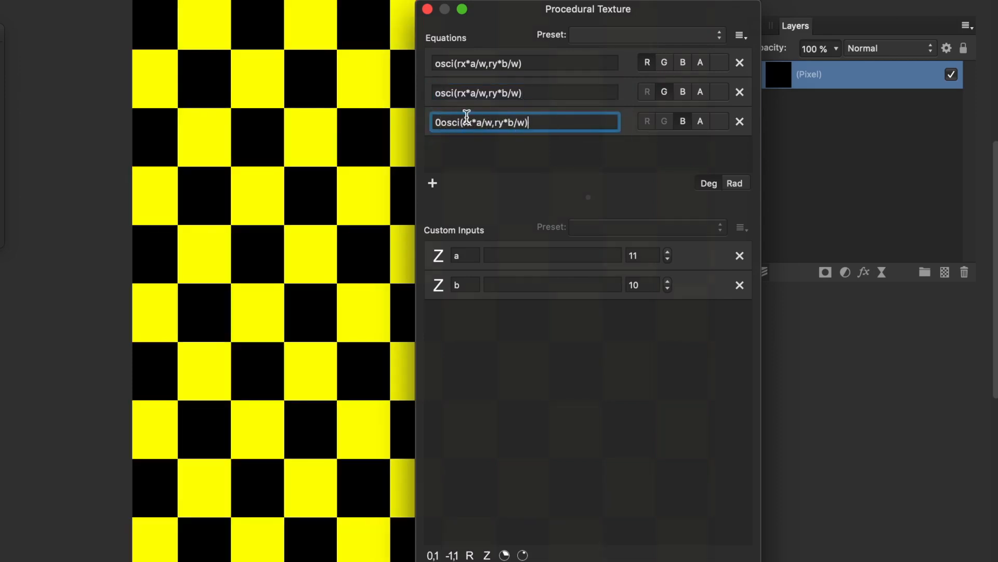
- Remove the stray leading 0 from the blue equation, commit it, and add custom input c
left_click(446, 122)
key("BackSpace")
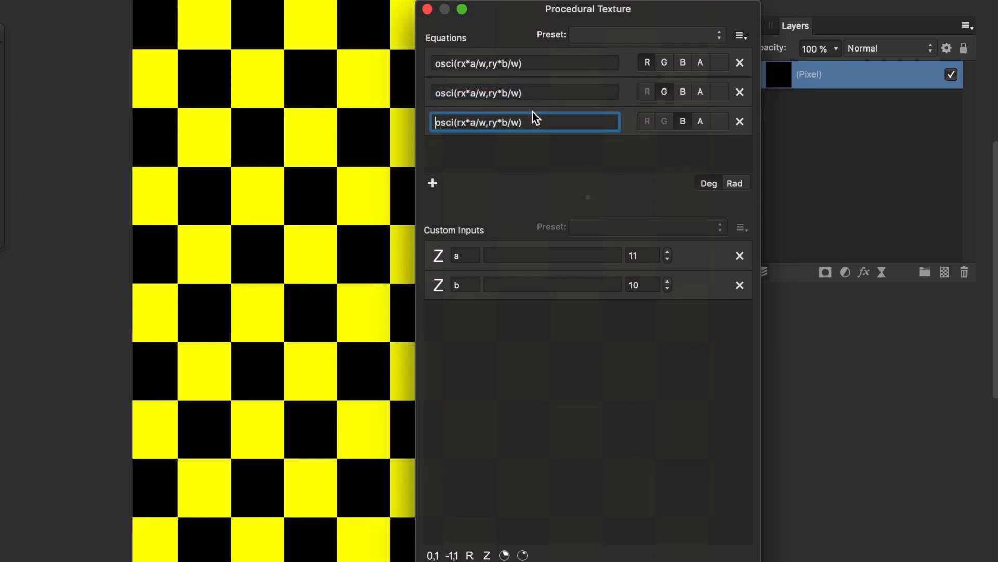
left_click(563, 122)
key("Return")
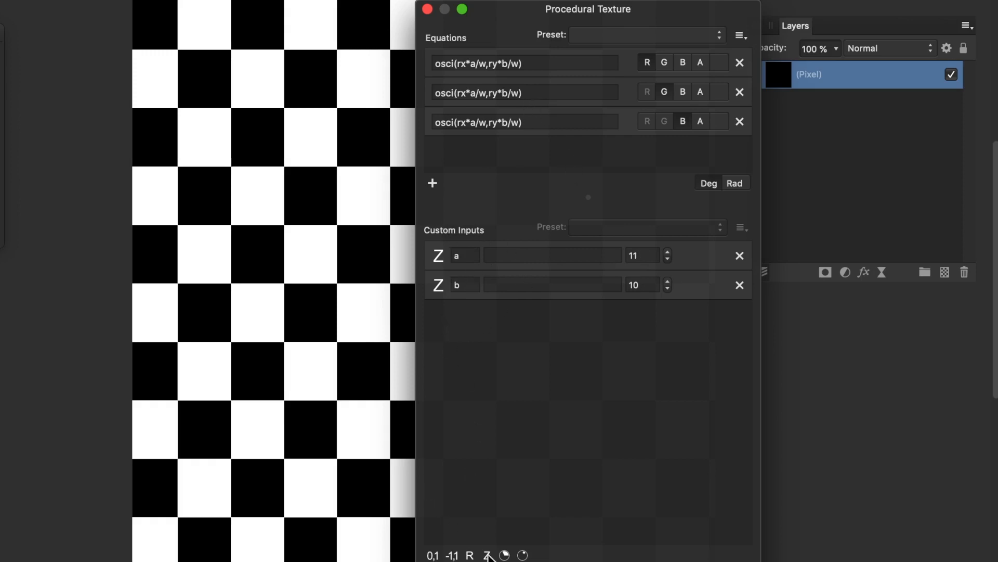
left_click(487, 555)
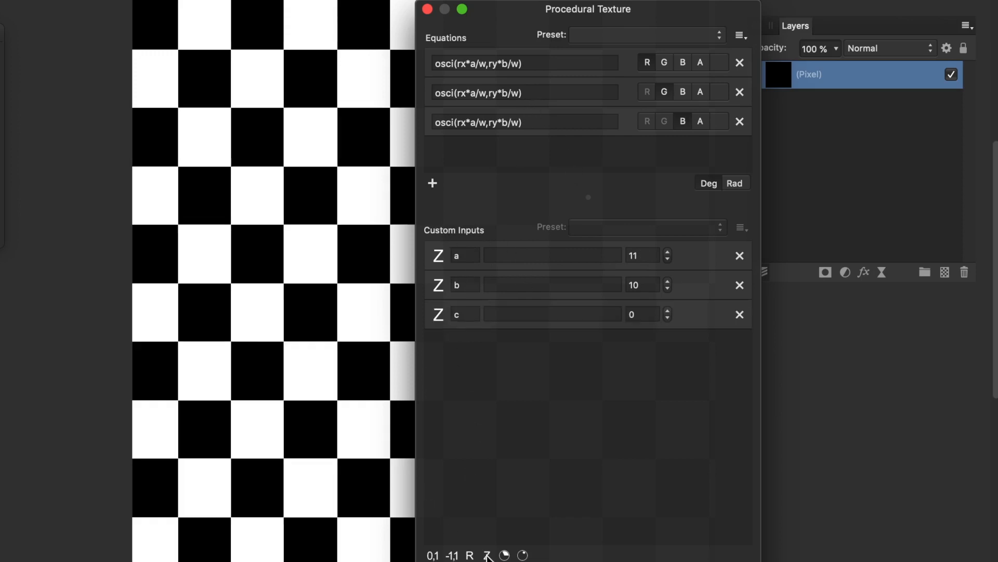
- Add inputs d, e and f, and set c = 7, d = 5, e = 7, f = 5
left_click(487, 555)
left_click(488, 555)
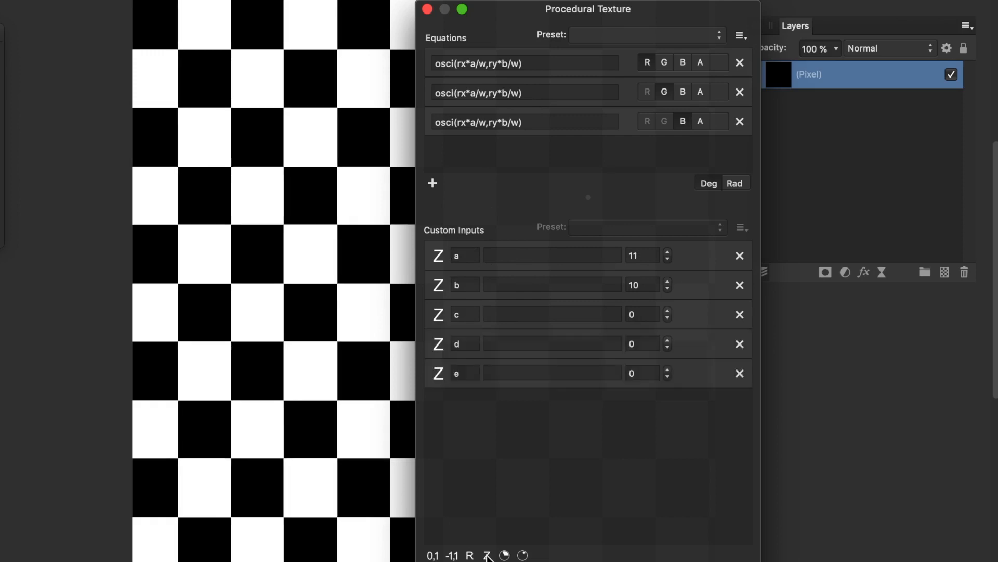
left_click(487, 555)
left_click(668, 311)
left_click(669, 311)
left_click(668, 311)
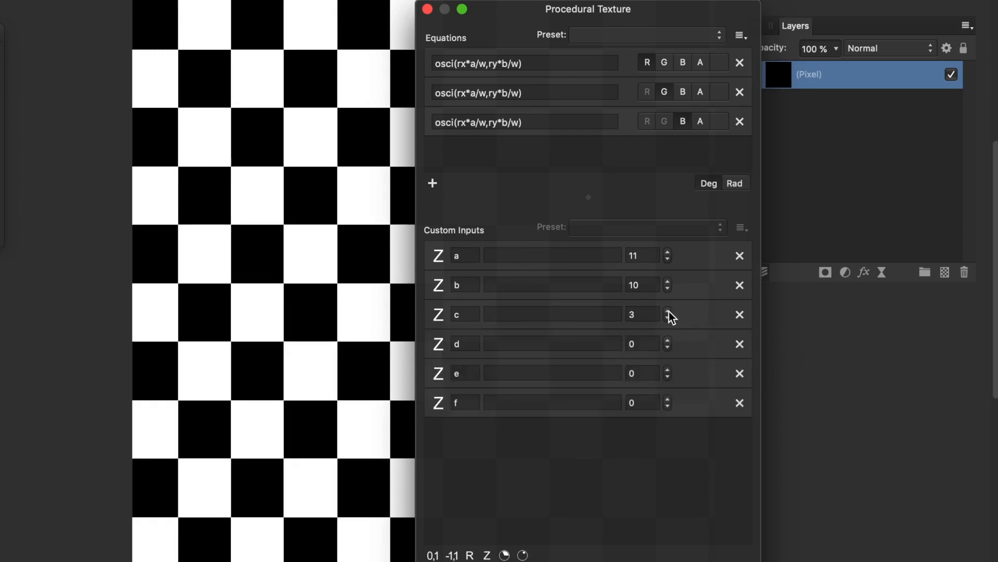
left_click(669, 311)
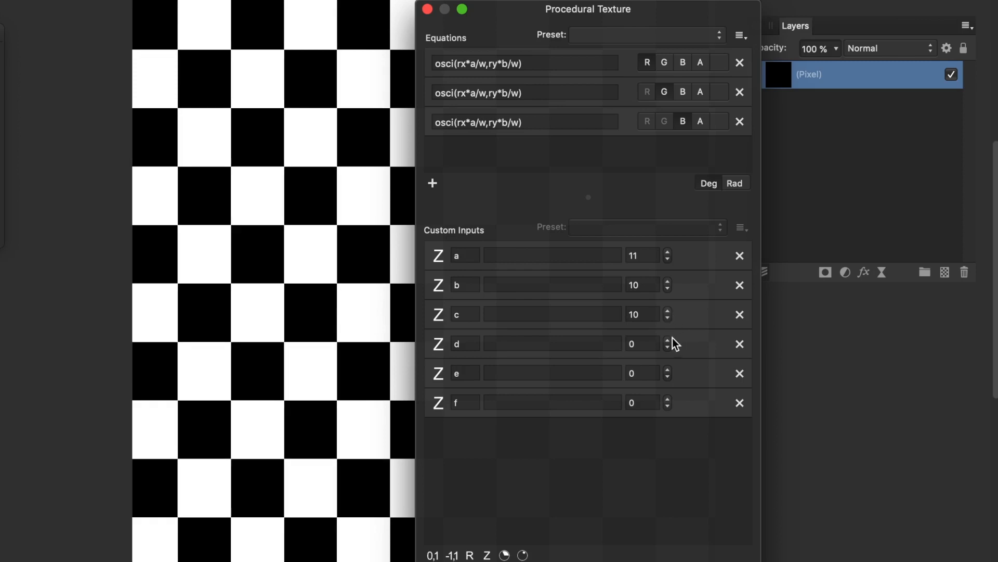
left_click(669, 341)
left_click(668, 340)
left_click(668, 317)
left_click(668, 317)
left_click(669, 317)
left_click(668, 370)
left_click(668, 370)
left_click(668, 370)
left_click(668, 371)
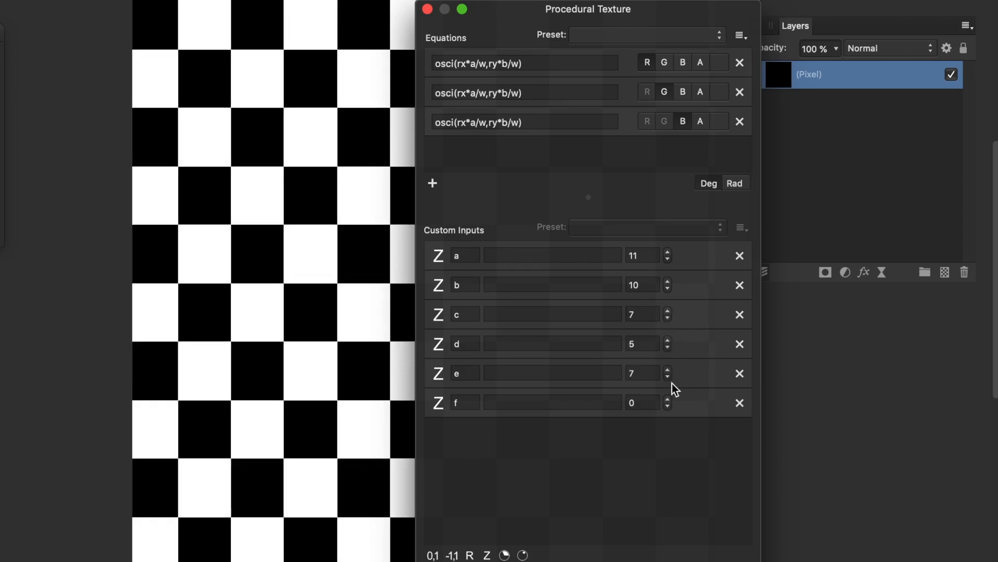
left_click(668, 399)
left_click(668, 399)
left_click(668, 399)
left_click(668, 399)
left_click(668, 399)
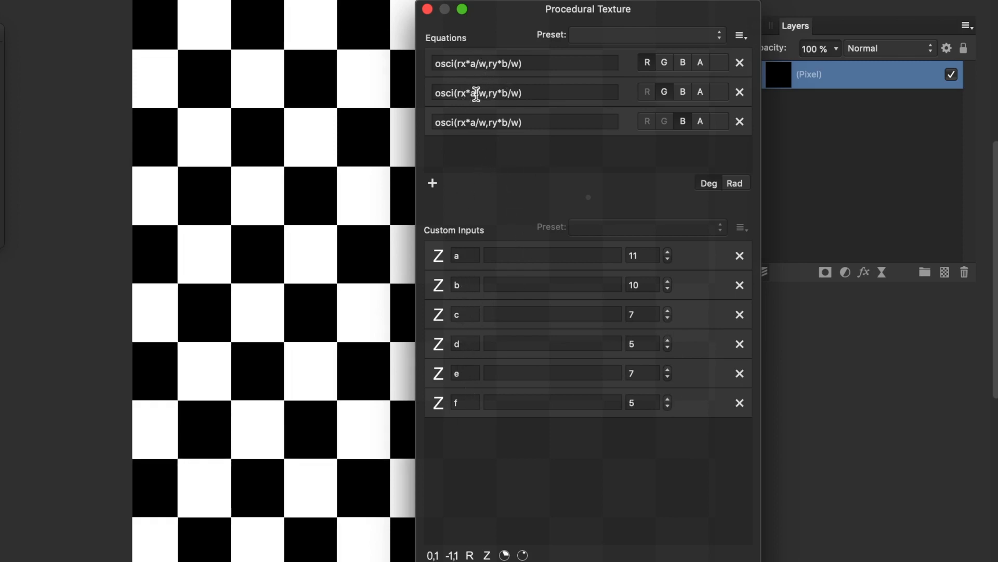
- Rewrite the green equation to use c and d, and the blue equation to use e
double_click(476, 93)
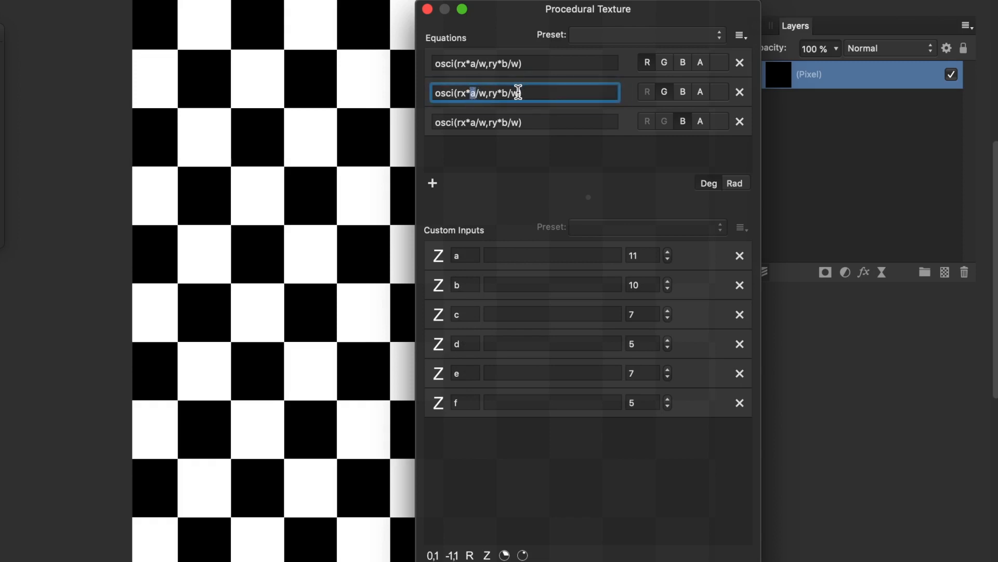
type("c")
double_click(504, 92)
type("d")
double_click(474, 122)
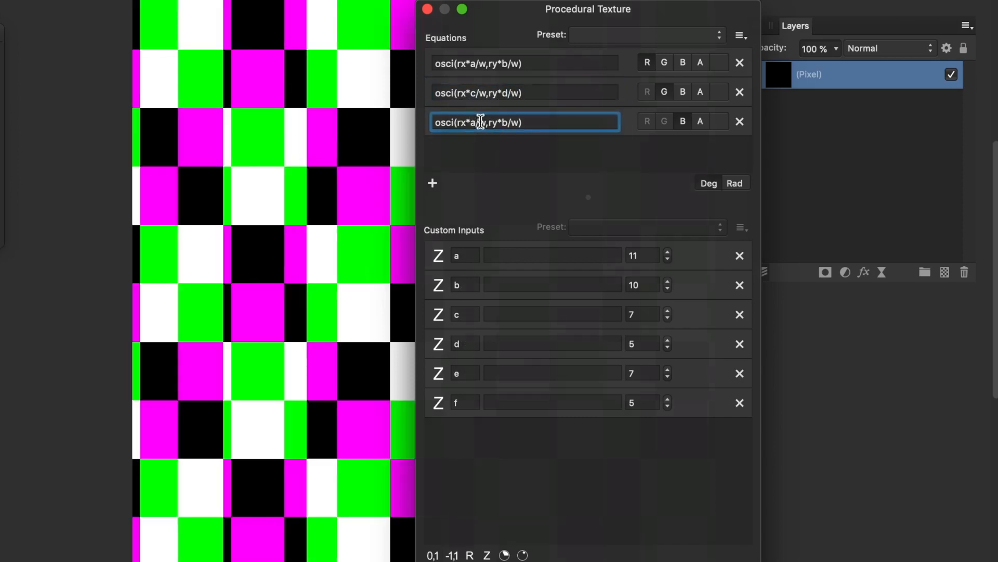
type("e")
double_click(506, 122)
- Finish the blue equation with input f, raise b to 11 and keep c at 7
type("f")
key("Return")
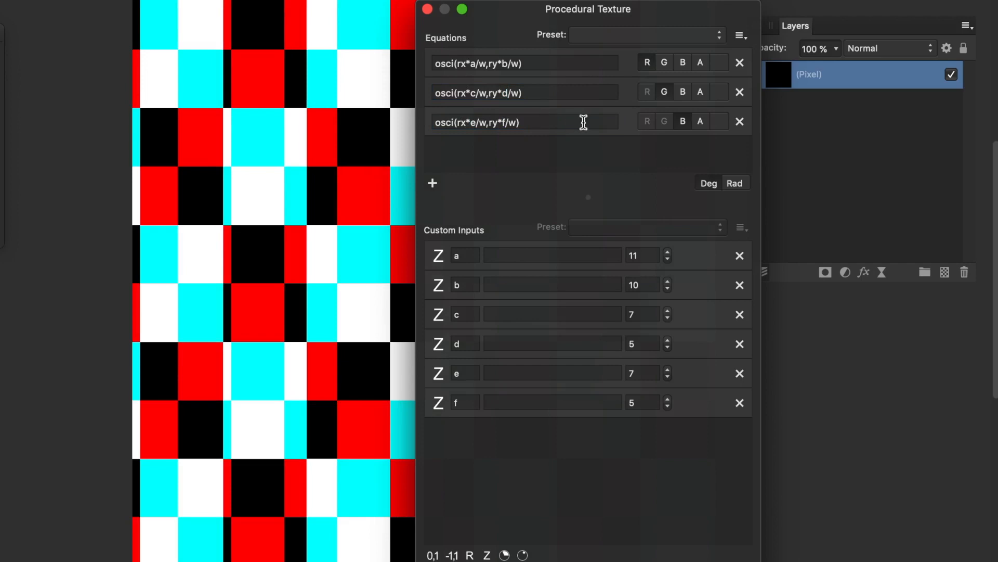
left_click(668, 281)
left_click(670, 310)
left_click(671, 310)
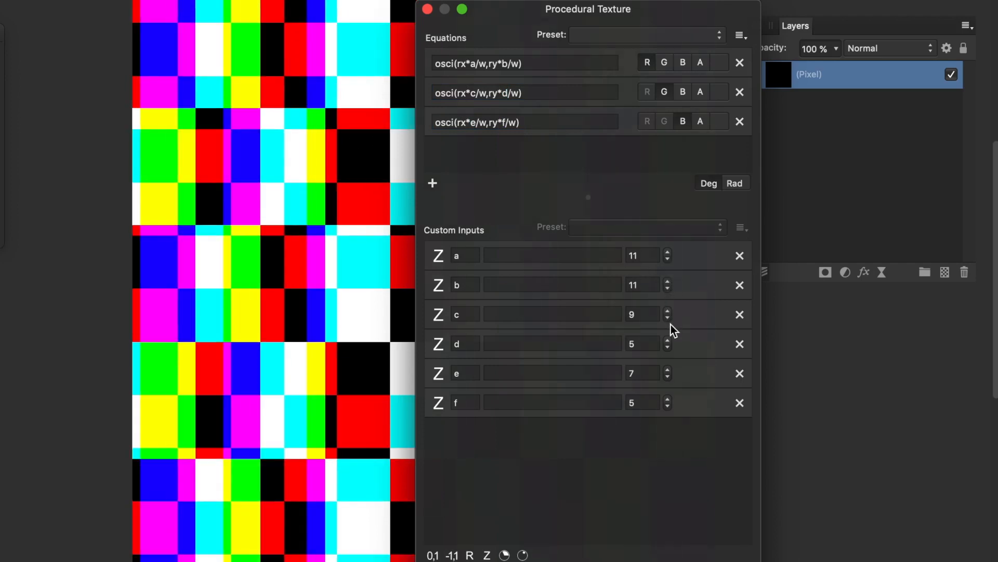
left_click(669, 318)
left_click(669, 318)
- Raise input d to 8, e to 9 and f to 7
left_click(670, 340)
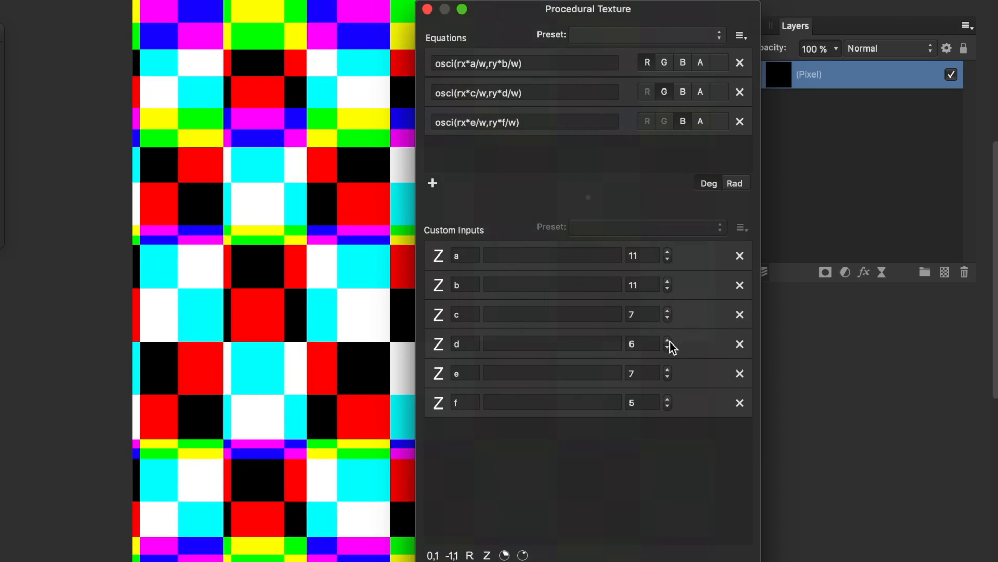
left_click(669, 341)
left_click(669, 340)
left_click(670, 370)
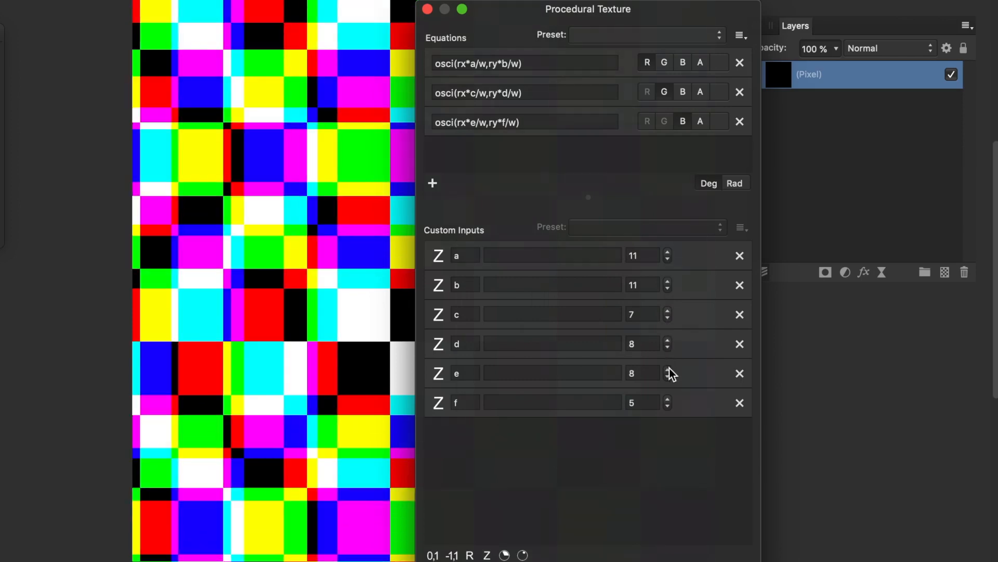
left_click(669, 369)
left_click(667, 399)
left_click(667, 398)
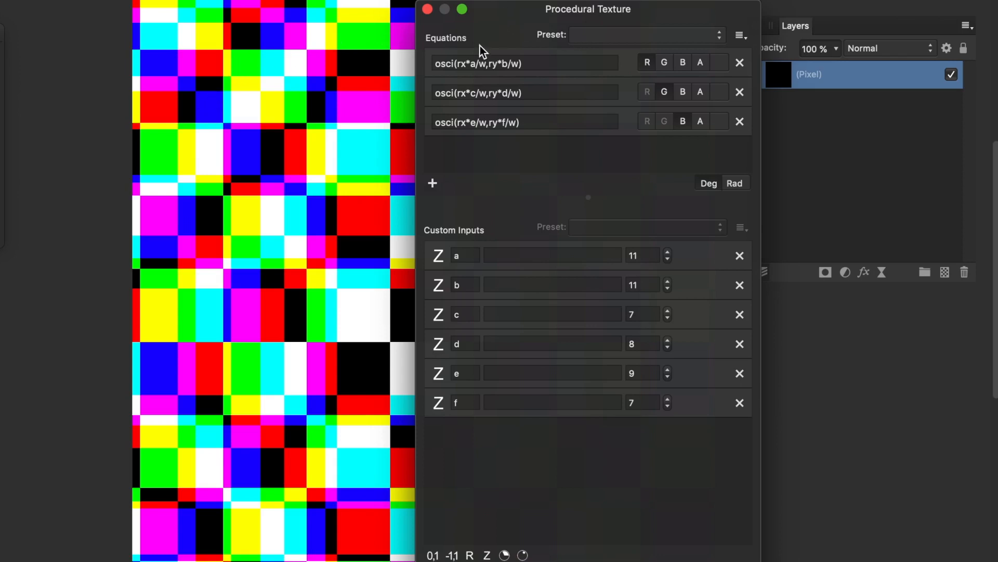
left_click(448, 65)
- Replace osci with oscsc in the first, second and third channel equations
left_click_drag(456, 63, 430, 63)
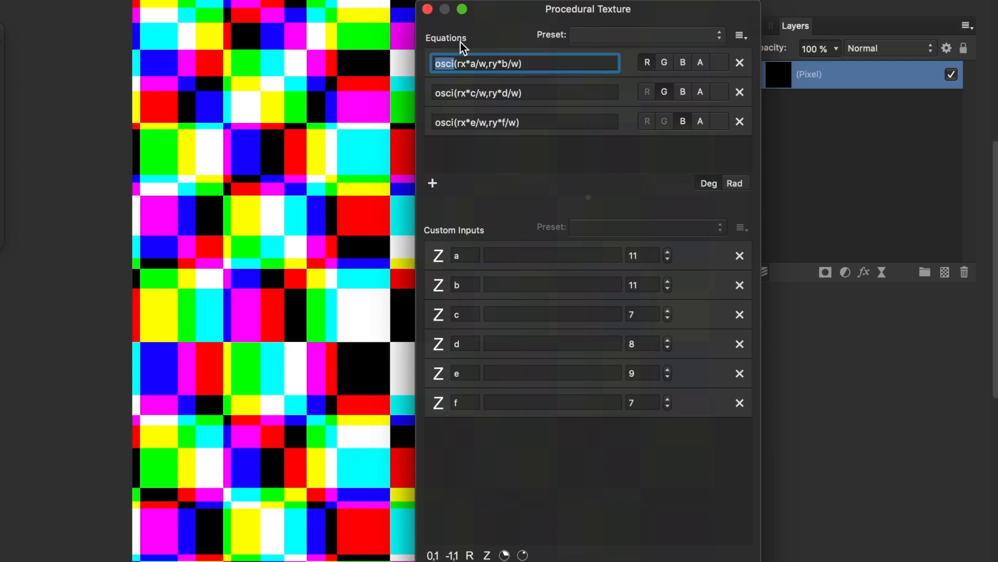
type("oscsc")
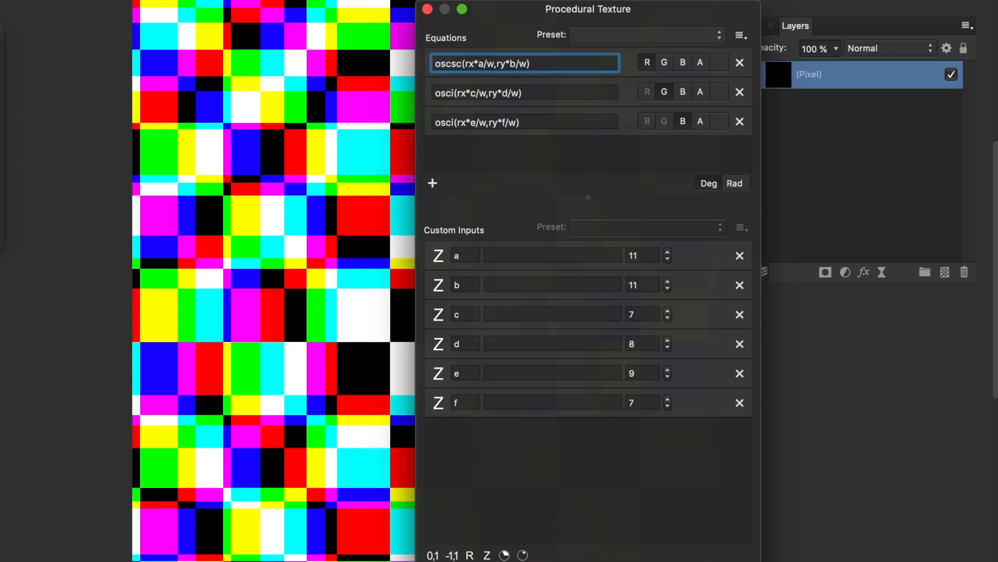
key("Return")
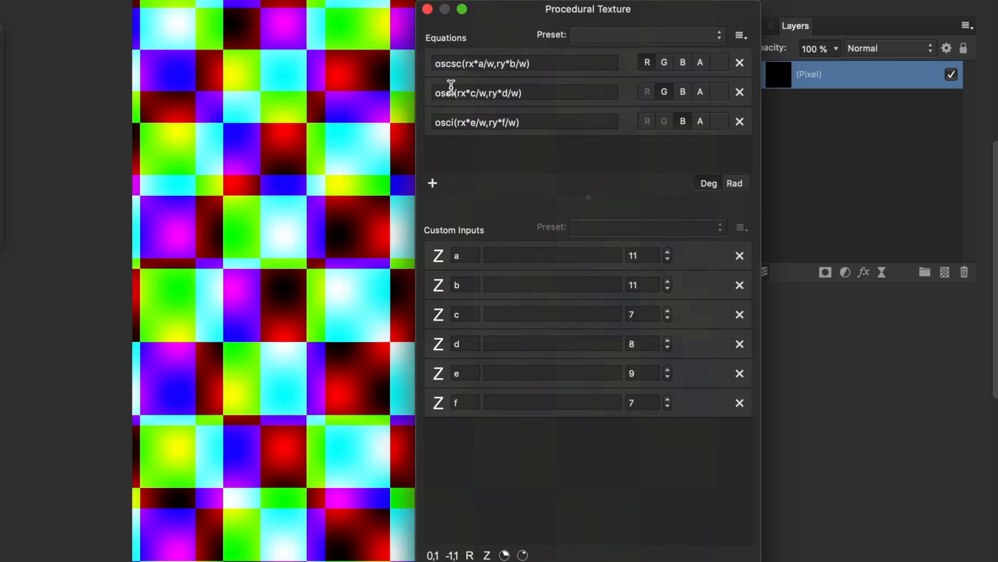
left_click(453, 92)
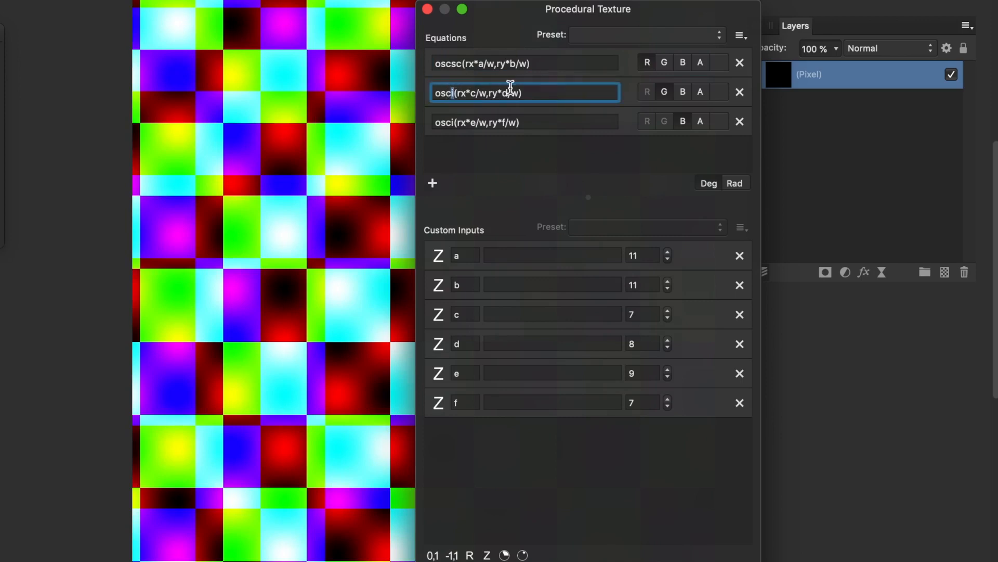
type("sc")
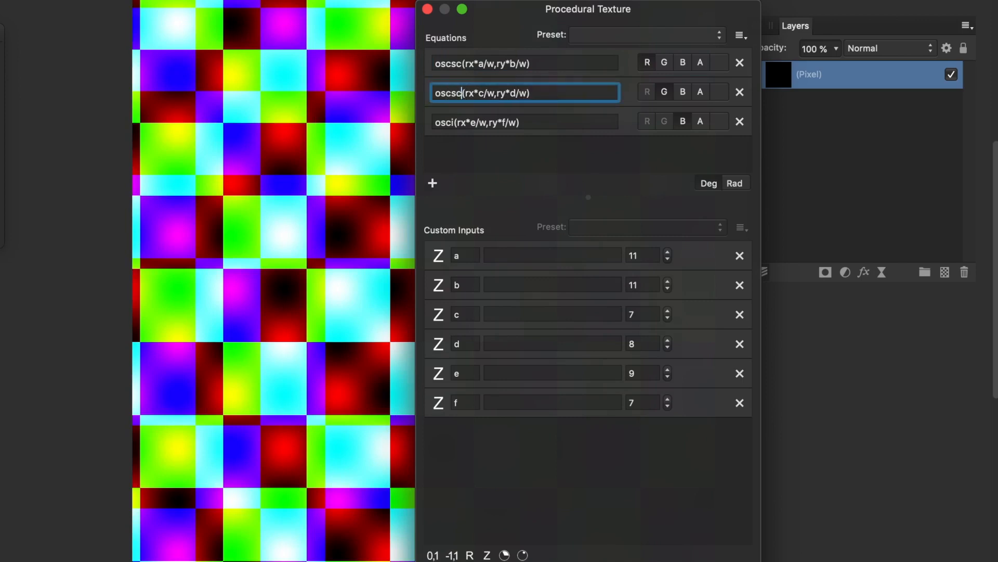
left_click(454, 122)
key("shift+Left")
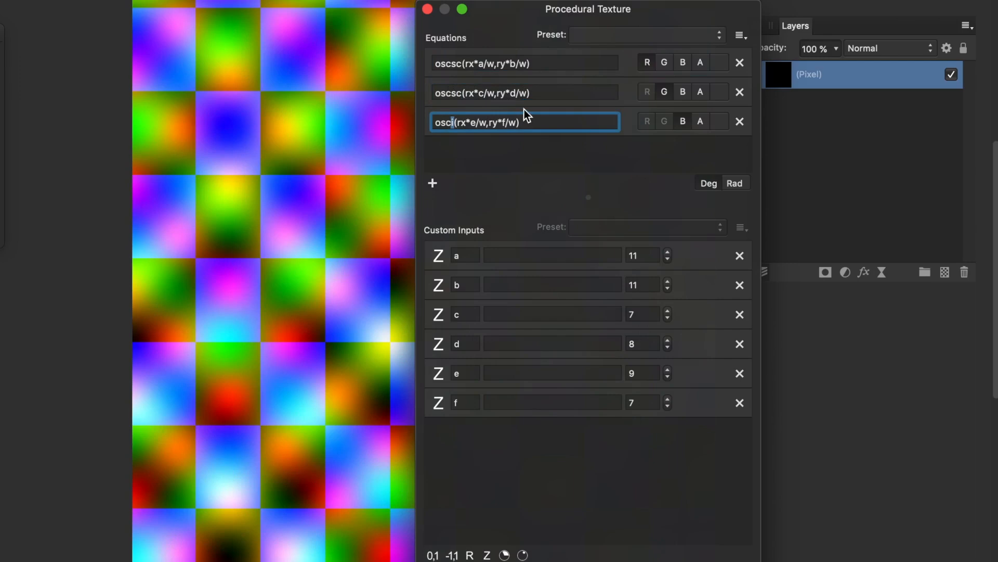
type("sc")
key("Return")
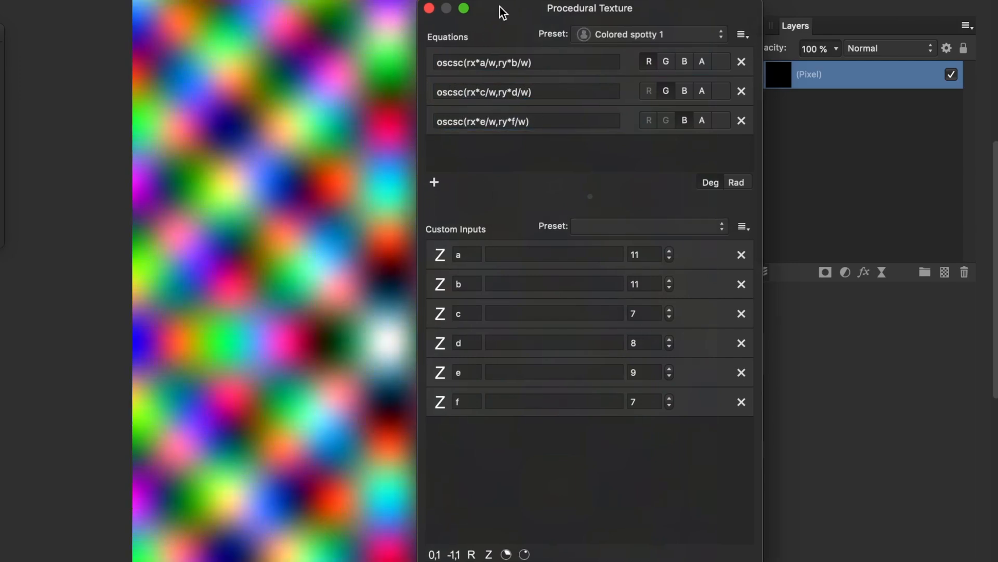
- Adjust custom inputs a and b, and set d to 10 and e to 11
left_click_drag(502, 11, 516, 9)
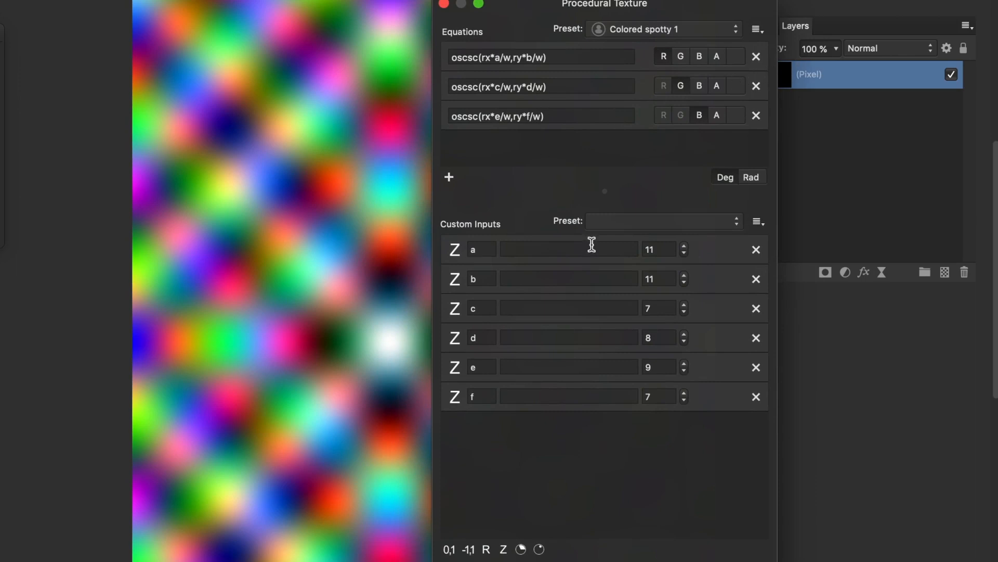
left_click(683, 255)
double_click(684, 254)
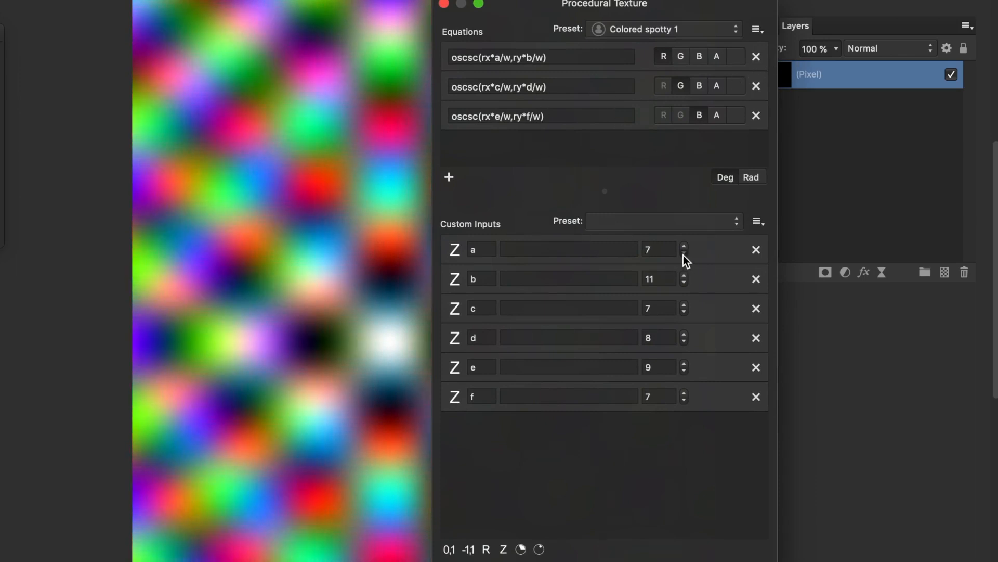
left_click_drag(685, 272, 684, 314)
double_click(686, 285)
left_click(684, 313)
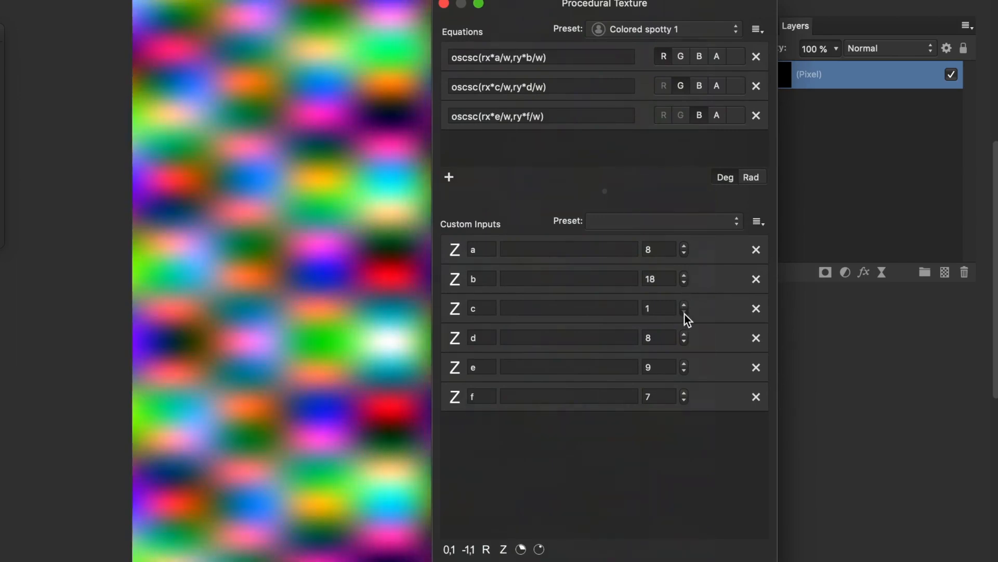
left_click(688, 336)
left_click(688, 335)
left_click(685, 364)
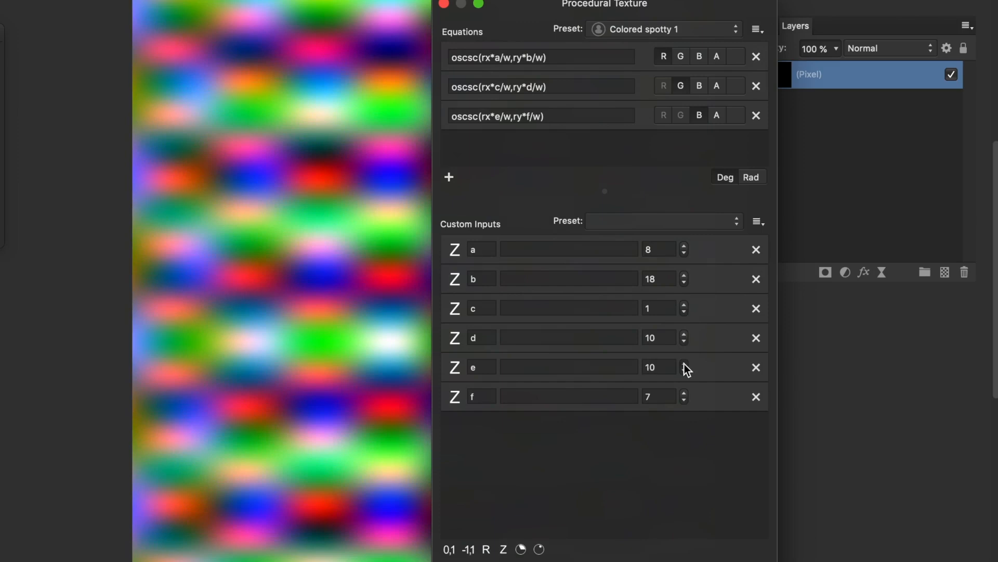
left_click(684, 362)
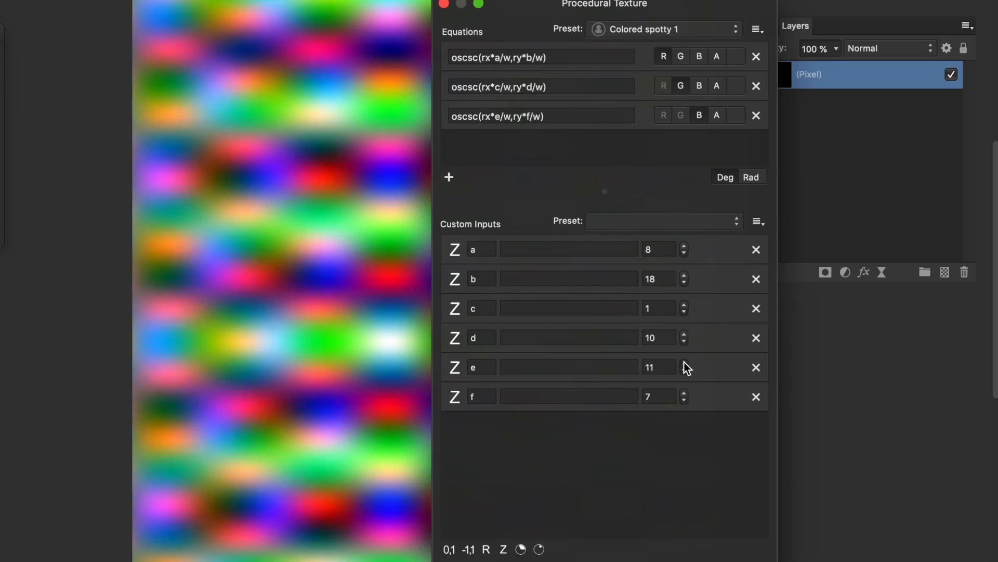
- Step custom input f up to 15
double_click(685, 400)
left_click(684, 391)
double_click(685, 391)
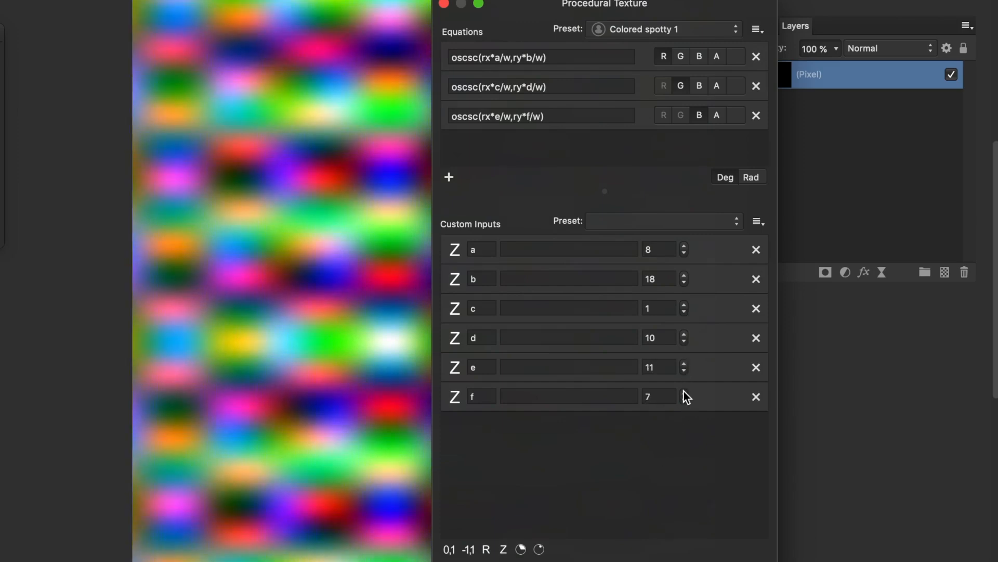
triple_click(684, 391)
double_click(685, 391)
double_click(684, 391)
left_click(684, 391)
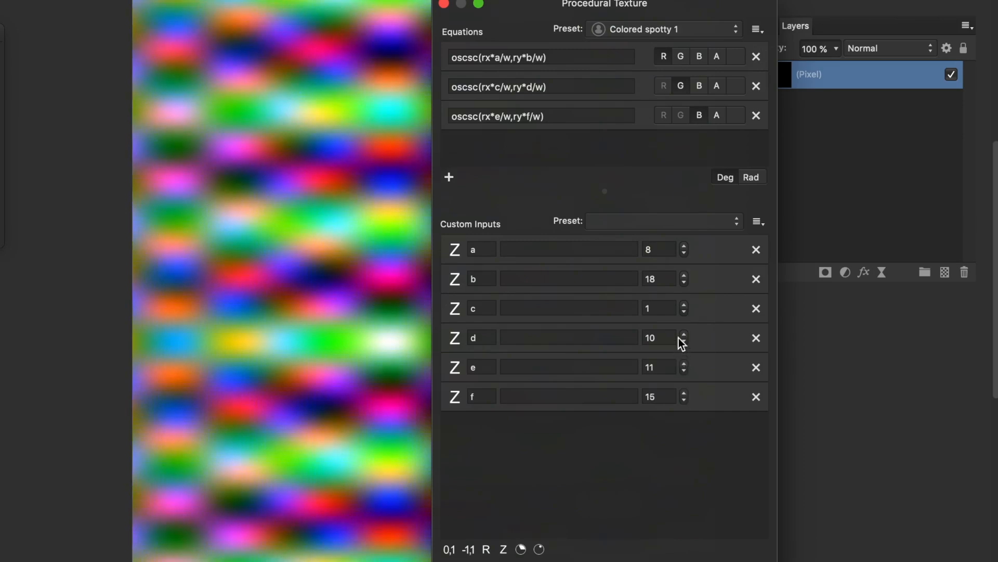
- Raise custom input c to 8 and drag the texture origin across the canvas
triple_click(685, 304)
double_click(686, 305)
double_click(685, 304)
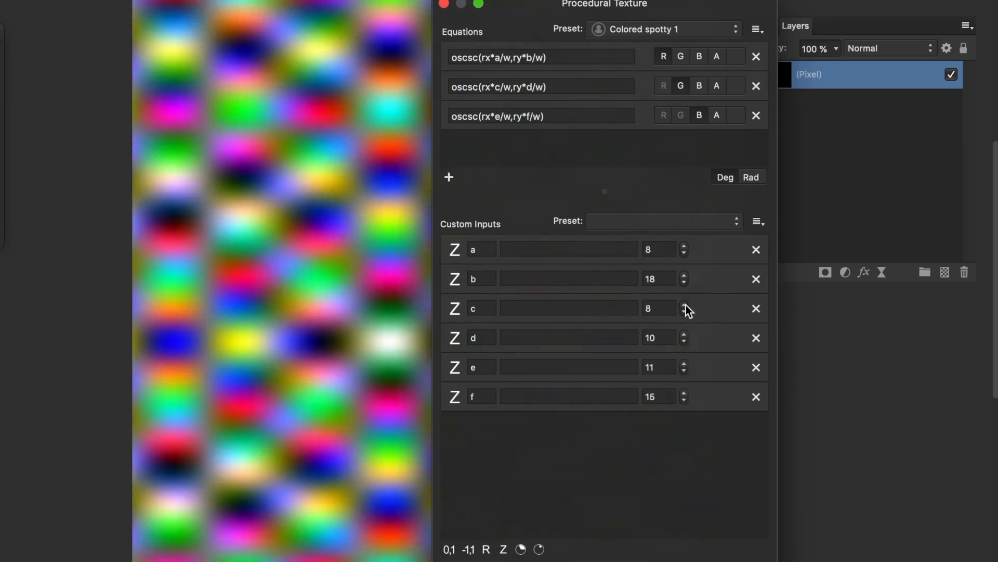
mouse_move(273, 194)
left_mouse_down()
mouse_move(428, 327)
mouse_move(165, 157)
mouse_move(267, 195)
left_mouse_up()
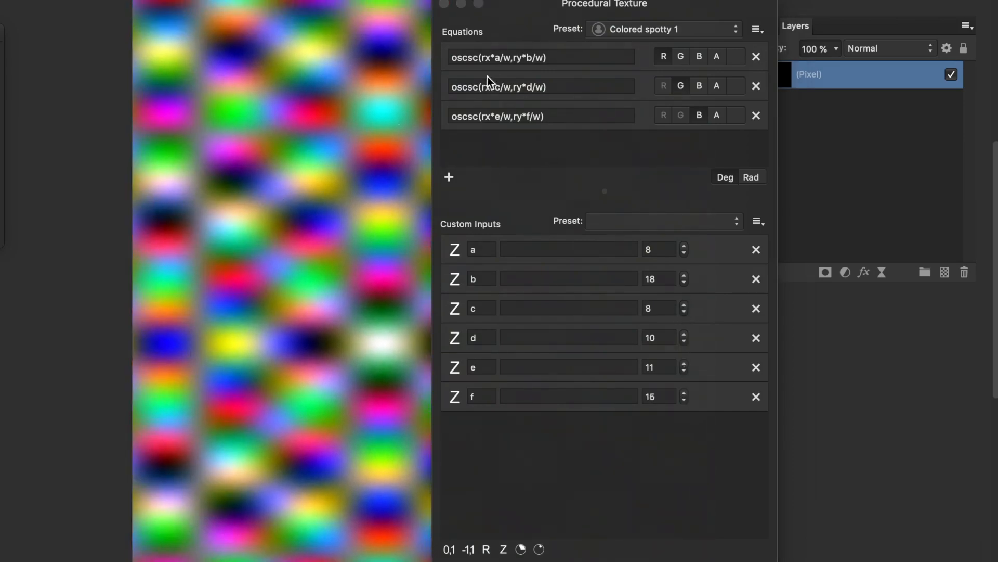
left_click_drag(228, 142, 295, 237)
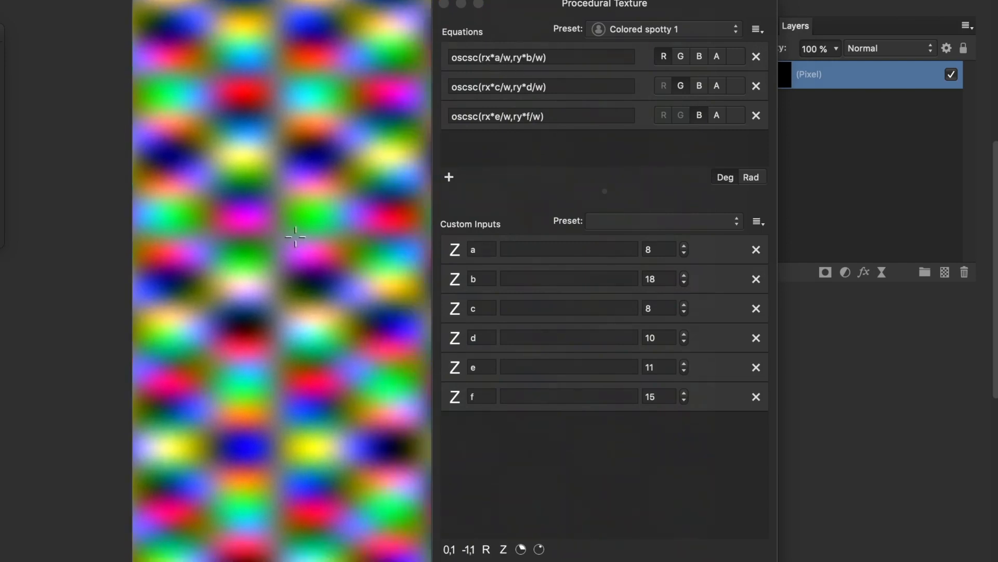
left_click_drag(467, 57, 478, 59)
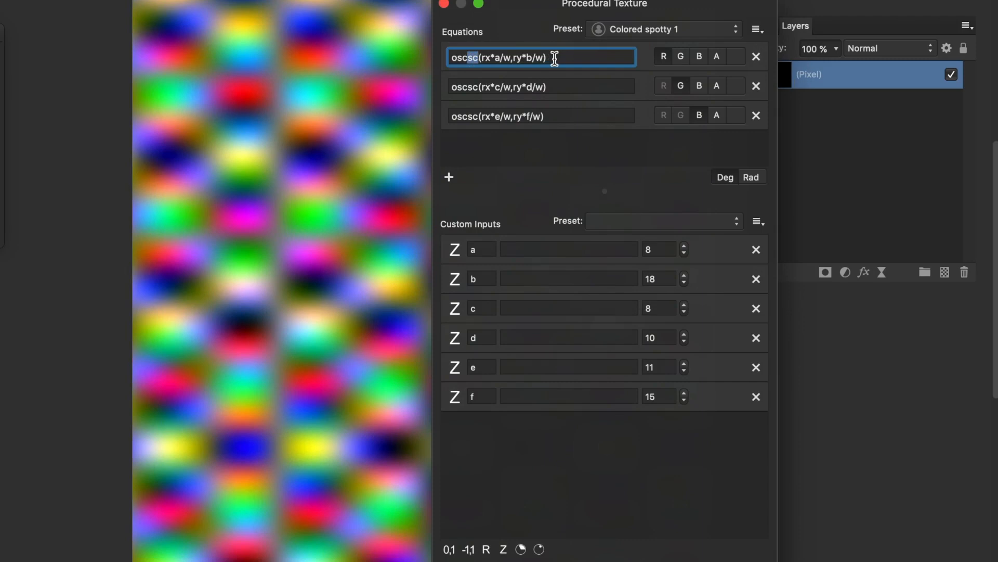
- Change the function in all three equations from oscsc to osccs
type("ca")
key("BackSpace")
type("s")
left_click_drag(479, 87, 467, 87)
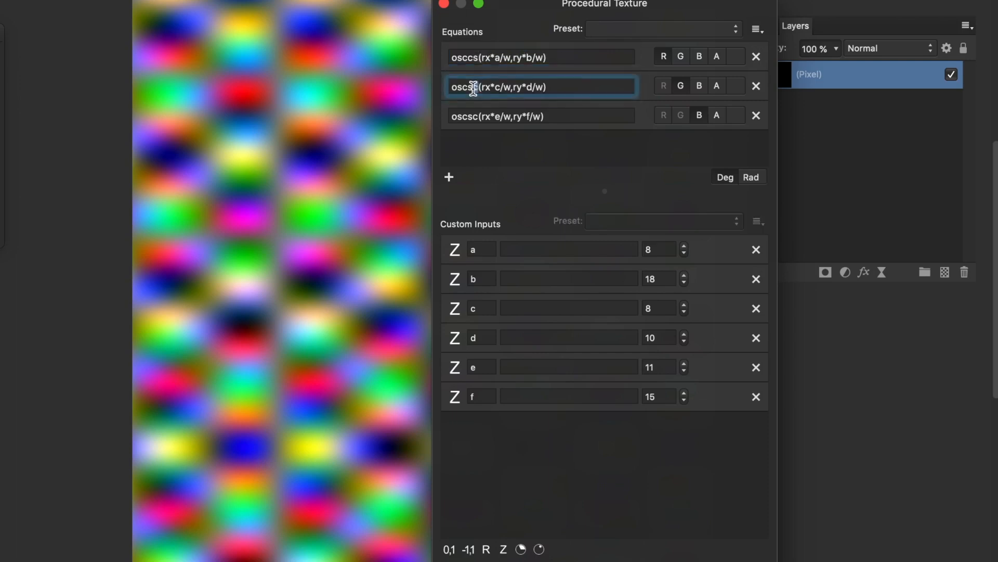
type("cs")
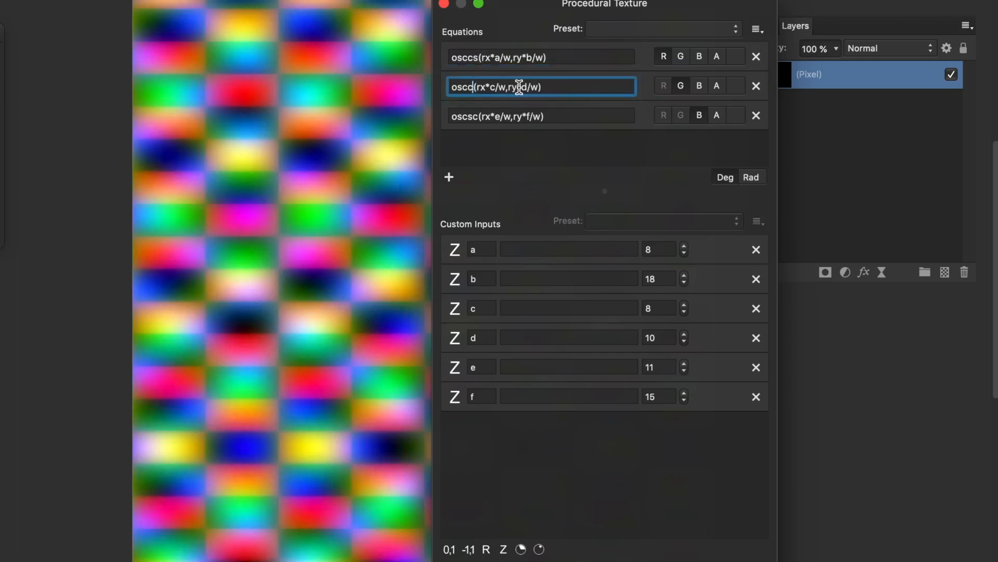
left_click(478, 116)
left_click_drag(477, 116, 466, 115)
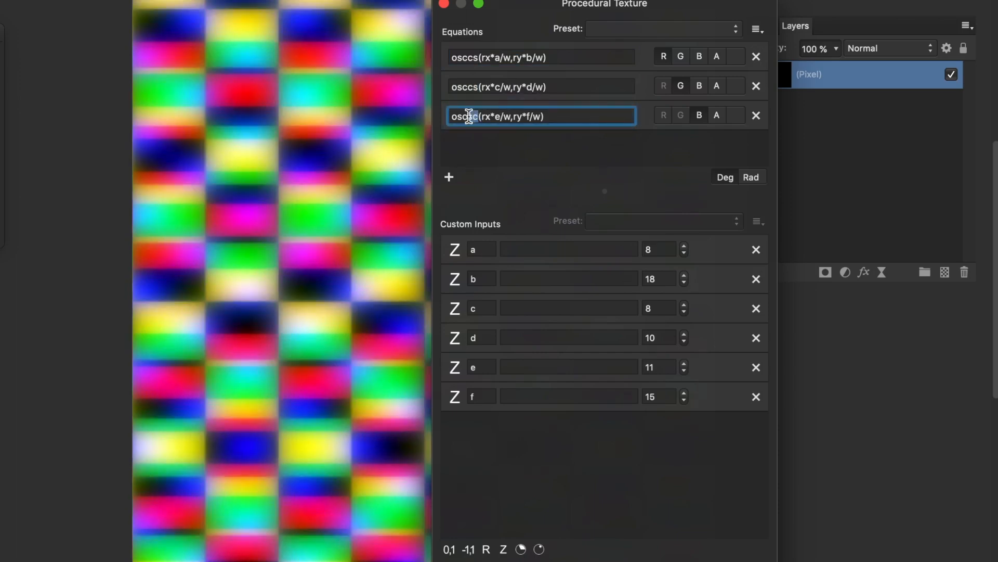
type("cs")
key("Return")
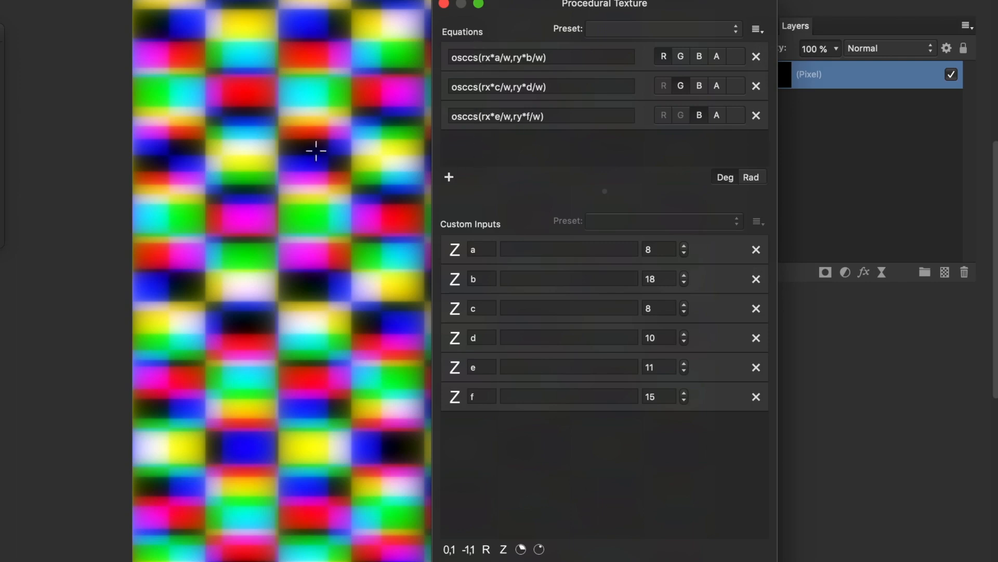
- Drag the texture origin on the canvas and lower custom input c to 5
left_click_drag(370, 143, 246, 110)
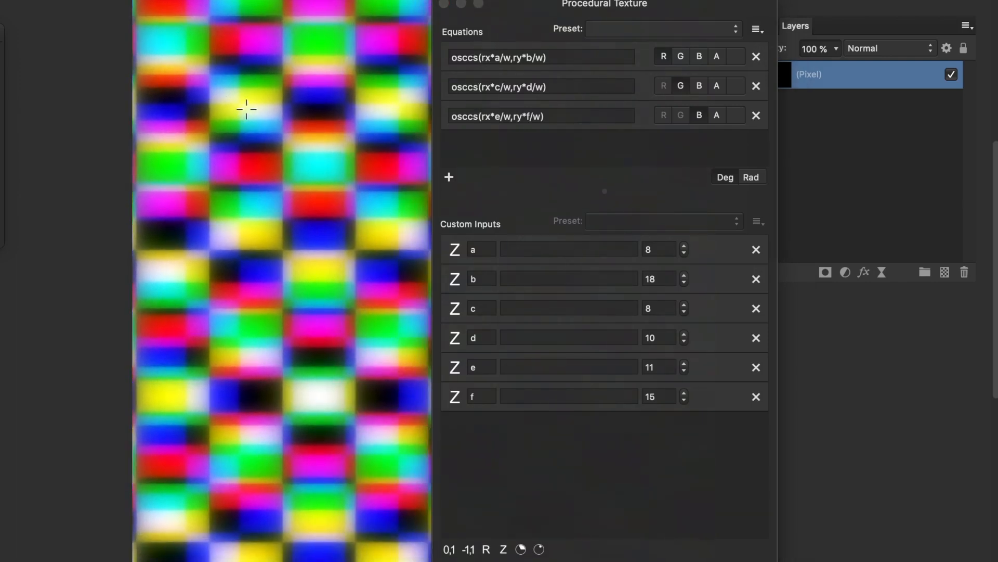
left_click(684, 312)
left_click(685, 312)
left_click(685, 312)
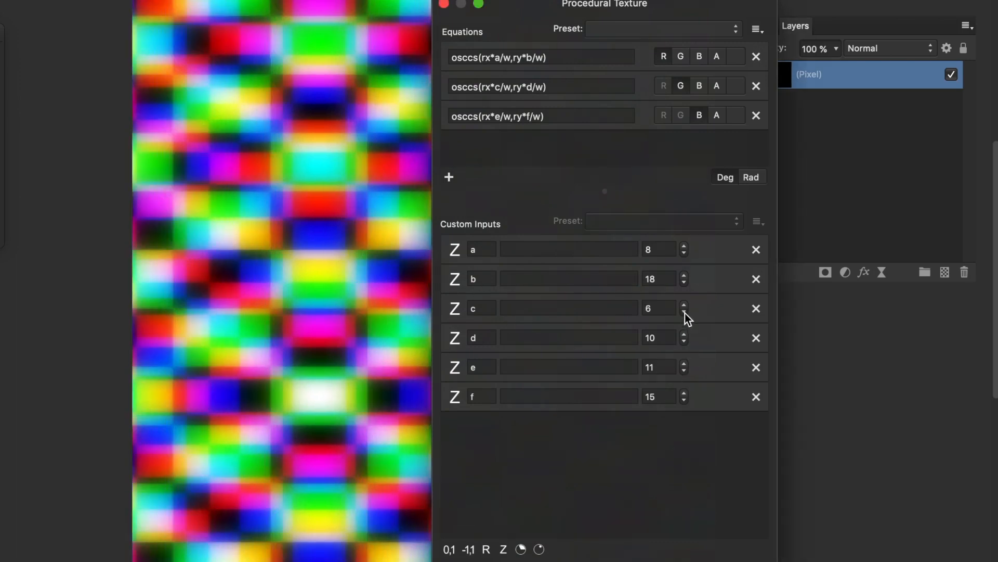
left_click(476, 57)
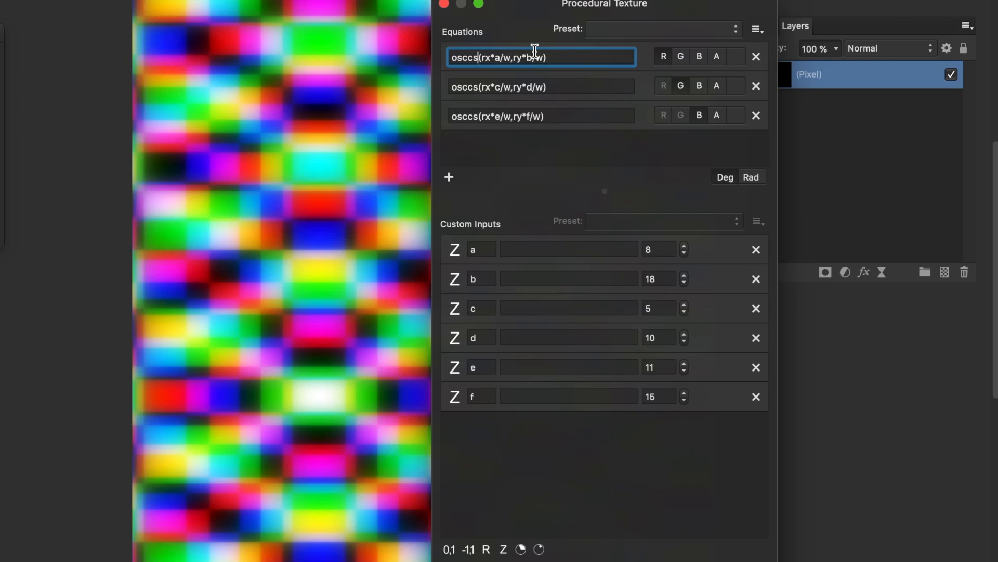
- Change all three equation functions from osccs to osccbi
key("BackSpace")
type("bi")
key("Return")
left_click(478, 89)
key("shift+Left")
key("shift+Left")
type("cbi")
key("Return")
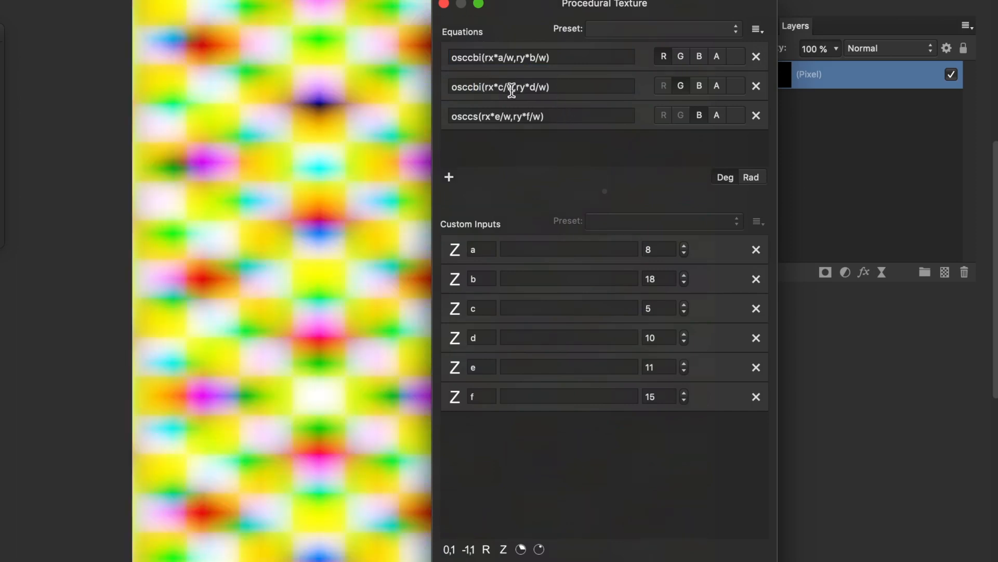
left_click(474, 115)
key("shift+Left")
key("shift+Left")
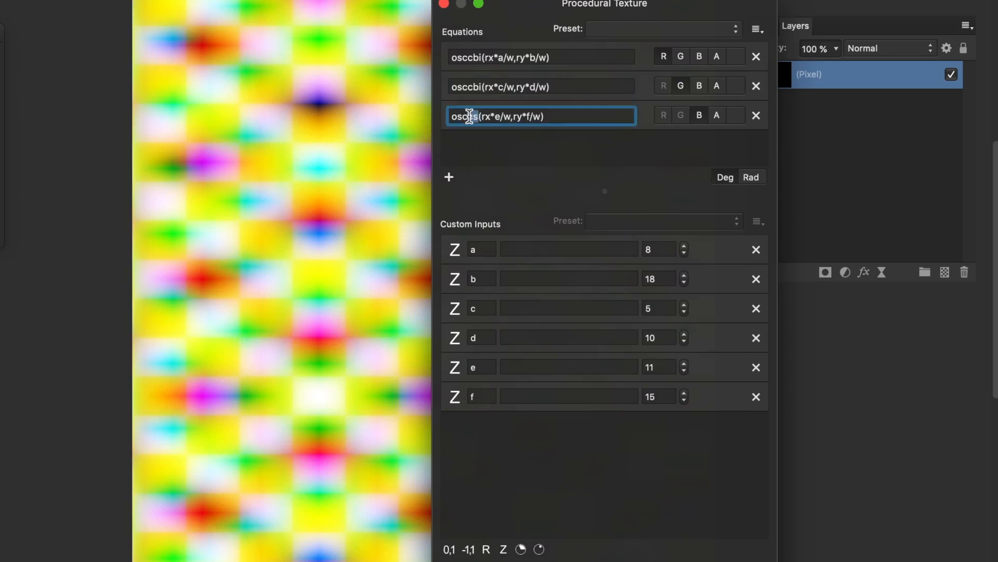
type("cbi")
key("Return")
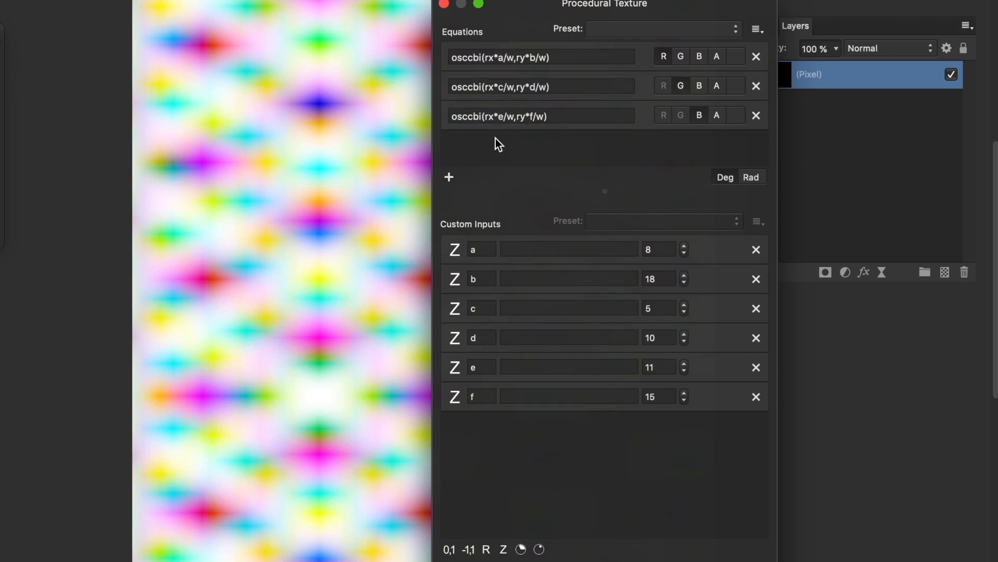
- Correct all three equations to osccubic, shift the texture origin, and raise input a to 10
left_click(482, 56)
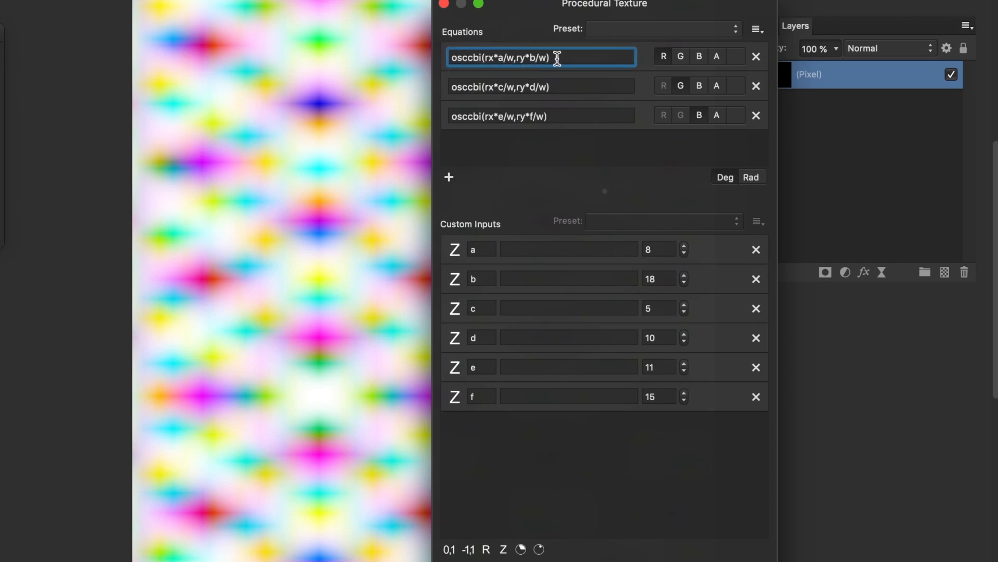
key("BackSpace")
key("BackSpace")
key("BackSpace")
type("cubic")
left_click(482, 86)
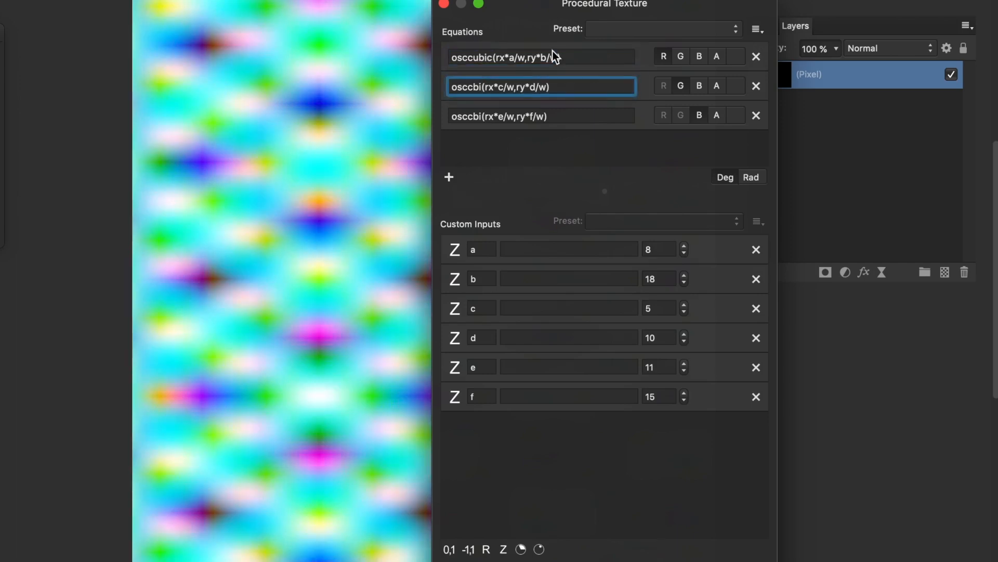
key("BackSpace")
key("BackSpace")
key("BackSpace")
type("cubic")
left_click(482, 115)
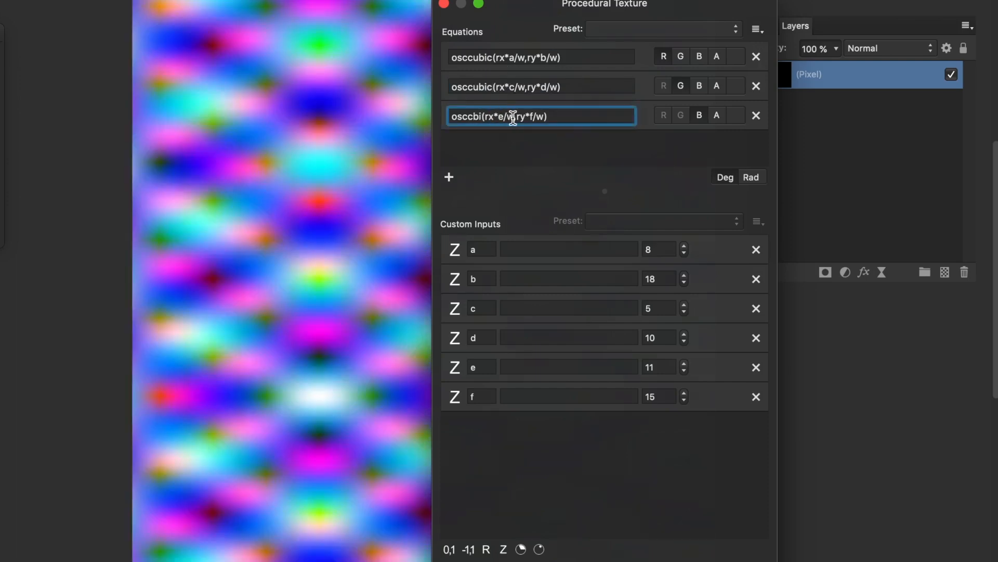
key("BackSpace")
key("BackSpace")
type("ubic")
key("Return")
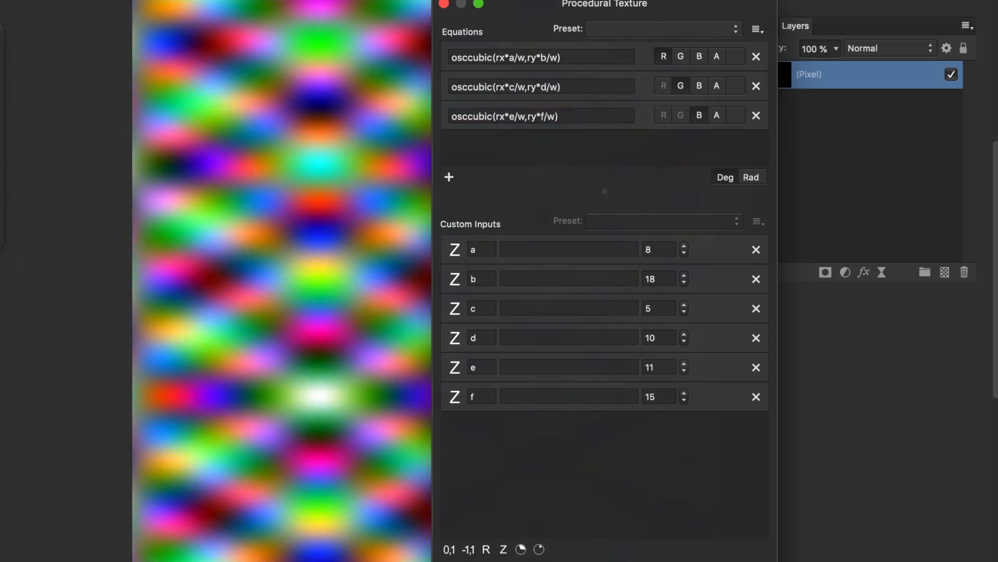
left_click_drag(368, 152, 299, 163)
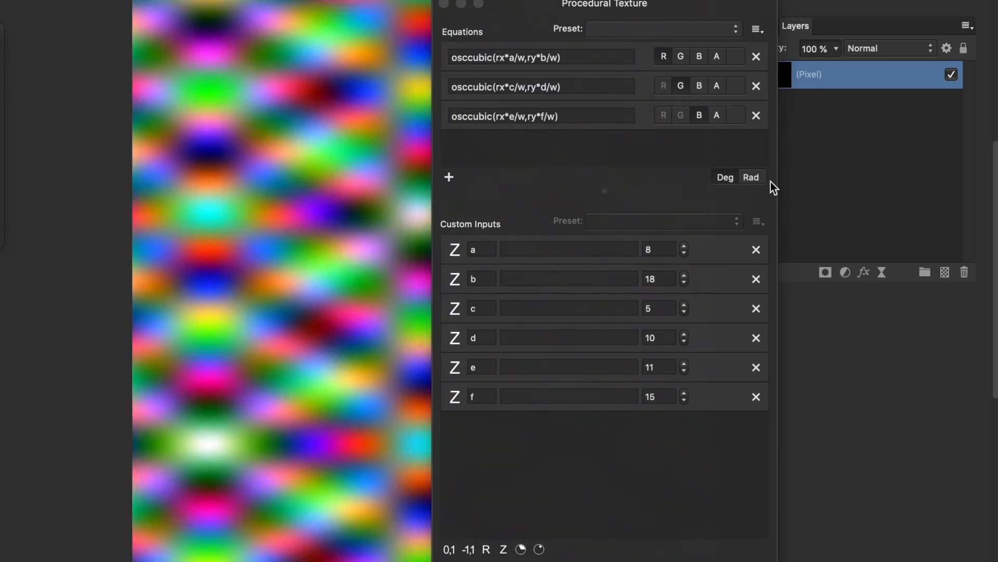
left_click(685, 246)
left_click(684, 247)
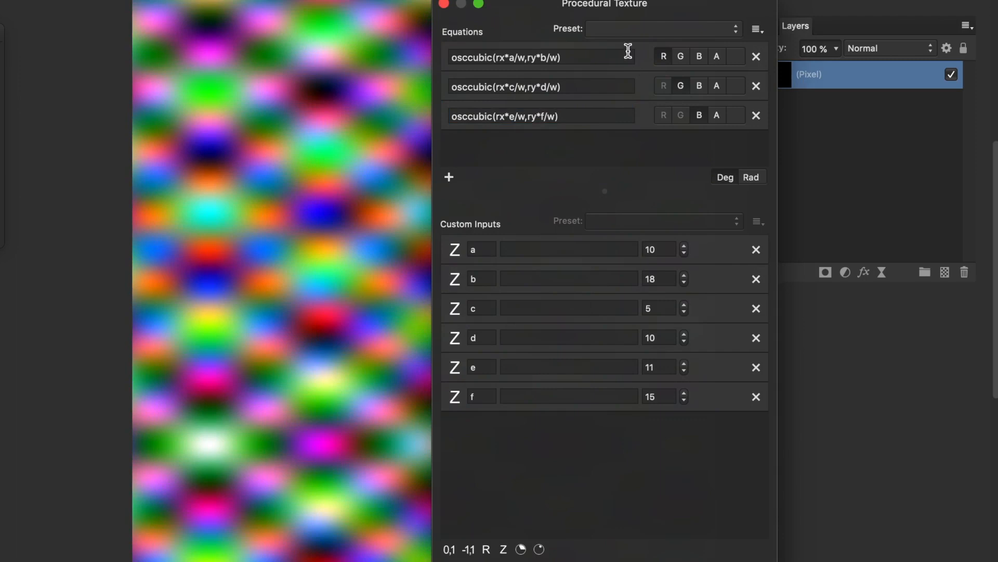
- Create an equations preset 'Spotted color 1' filed under Coloured patterns
left_click(758, 31)
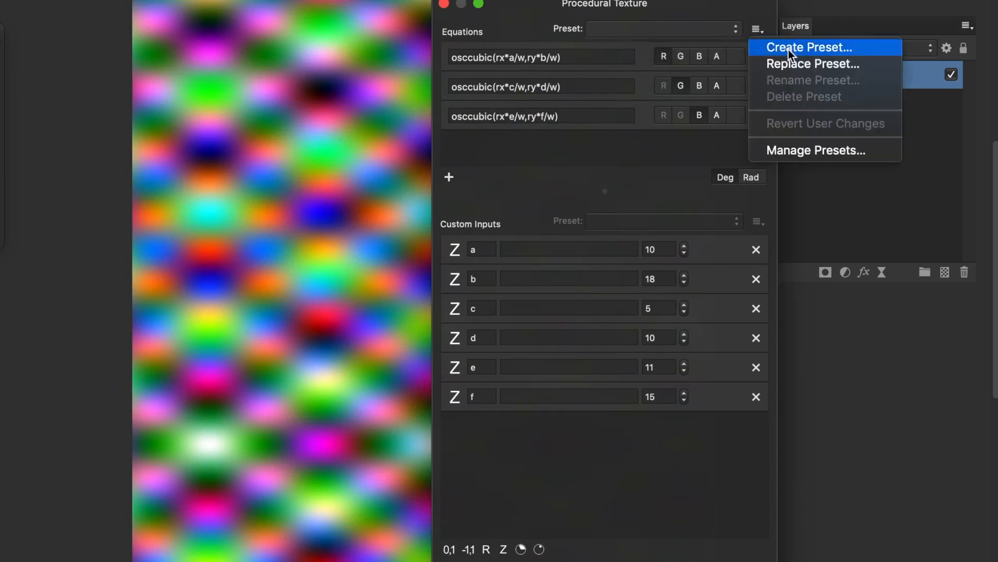
left_click(816, 51)
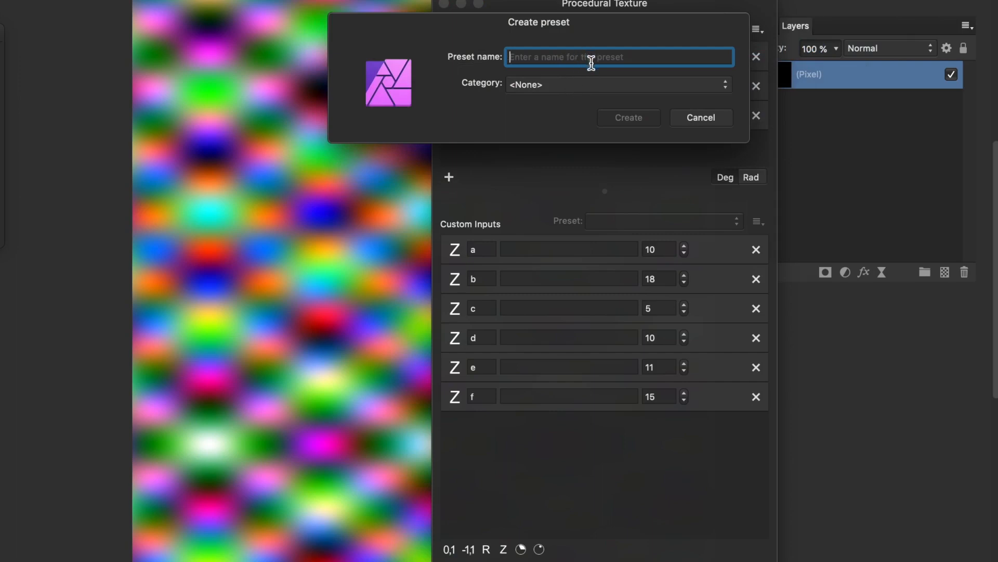
left_click(522, 84)
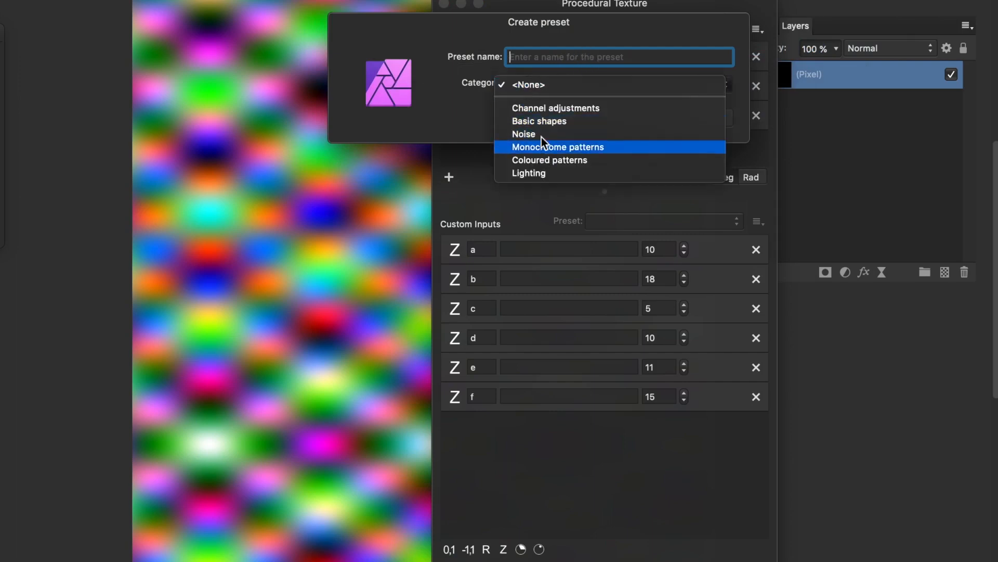
left_click(519, 57)
type("Spotted color 1")
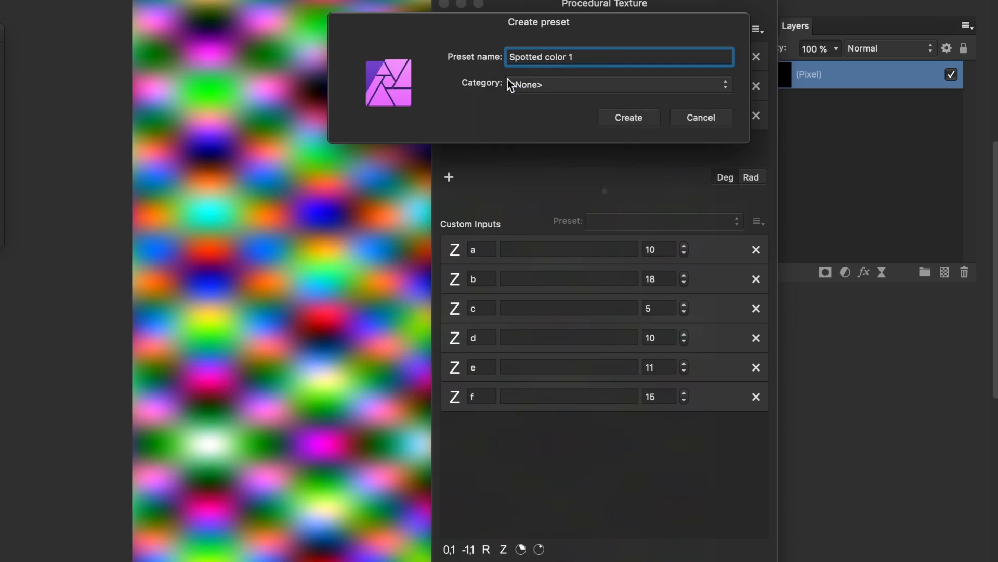
left_click(512, 74)
left_click(542, 158)
left_click(642, 121)
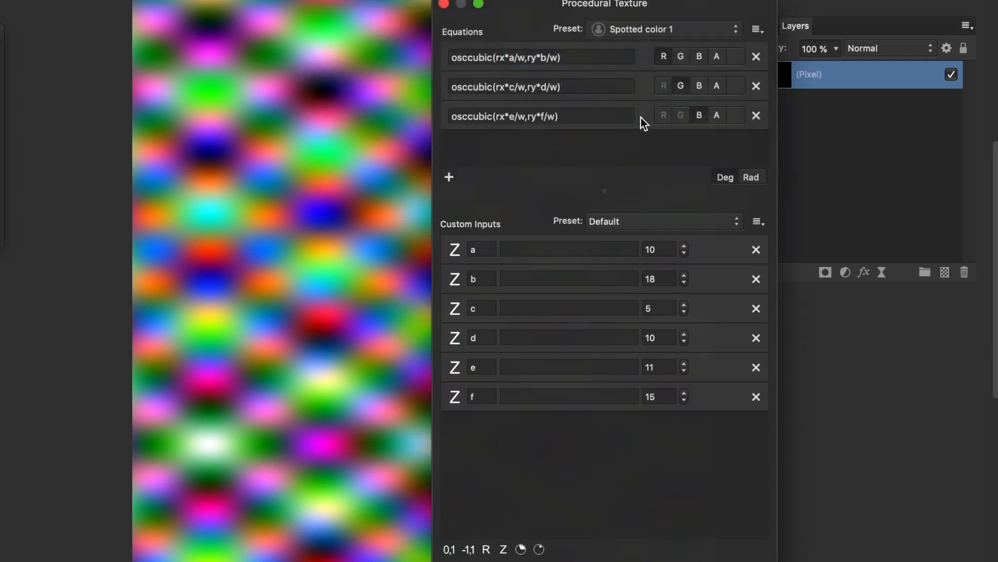
- Keep Spotted color 1 as the equations preset and Default as the custom inputs preset
left_click(652, 30)
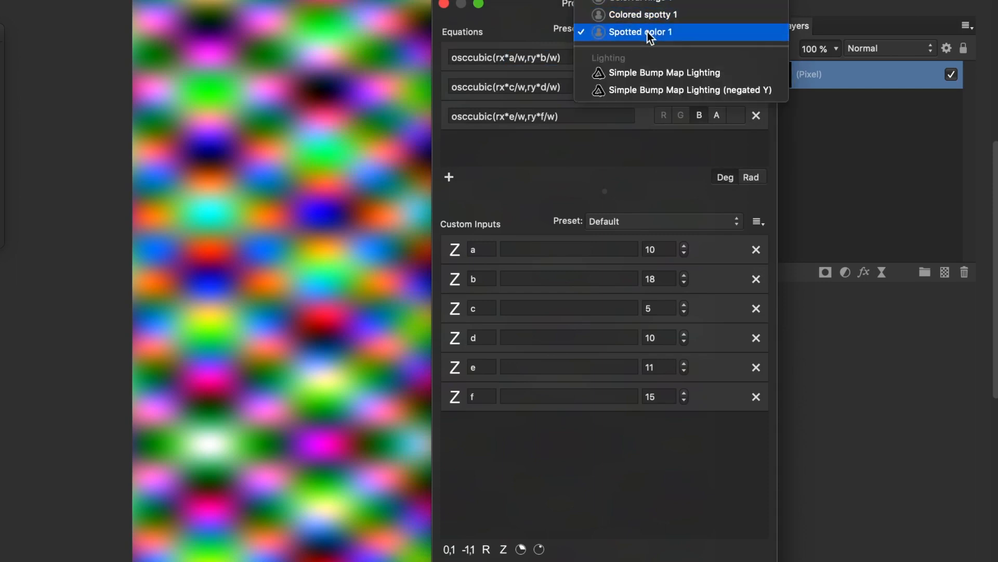
left_click(648, 32)
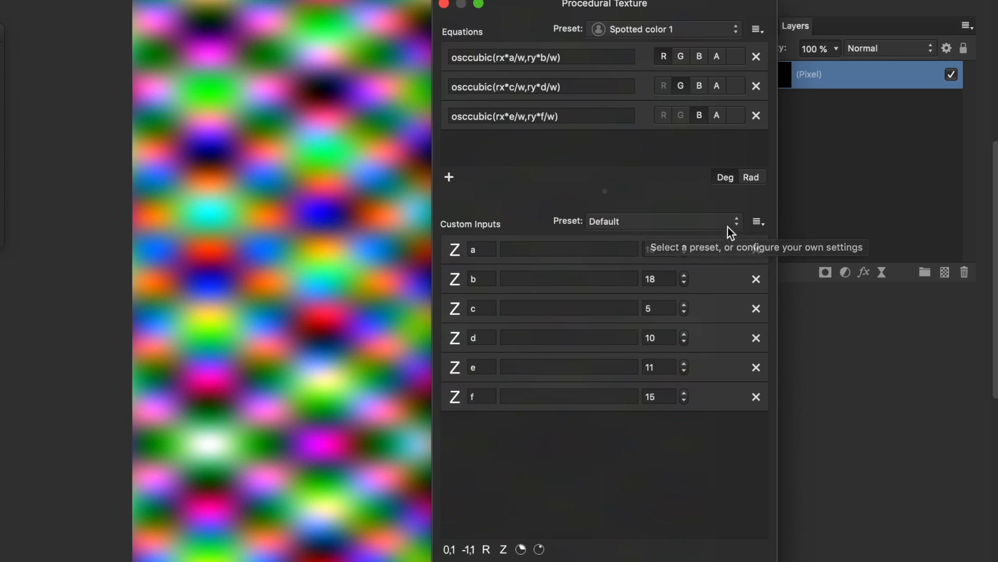
left_click(758, 224)
left_click(589, 229)
left_click(636, 222)
left_click(636, 221)
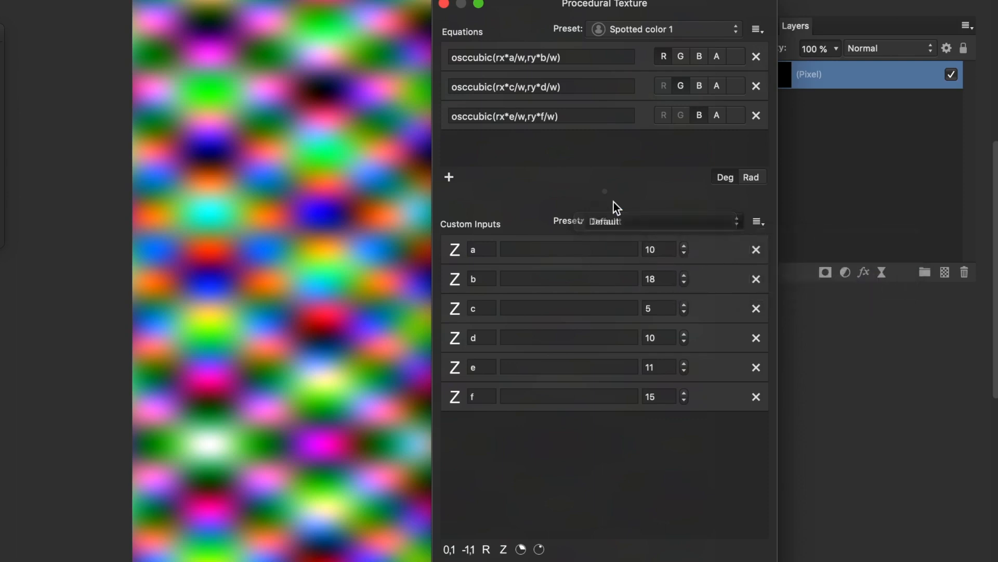
- Lower custom inputs a to 6, b to 11 and c to 2
left_click(685, 253)
left_click(684, 253)
left_click(685, 253)
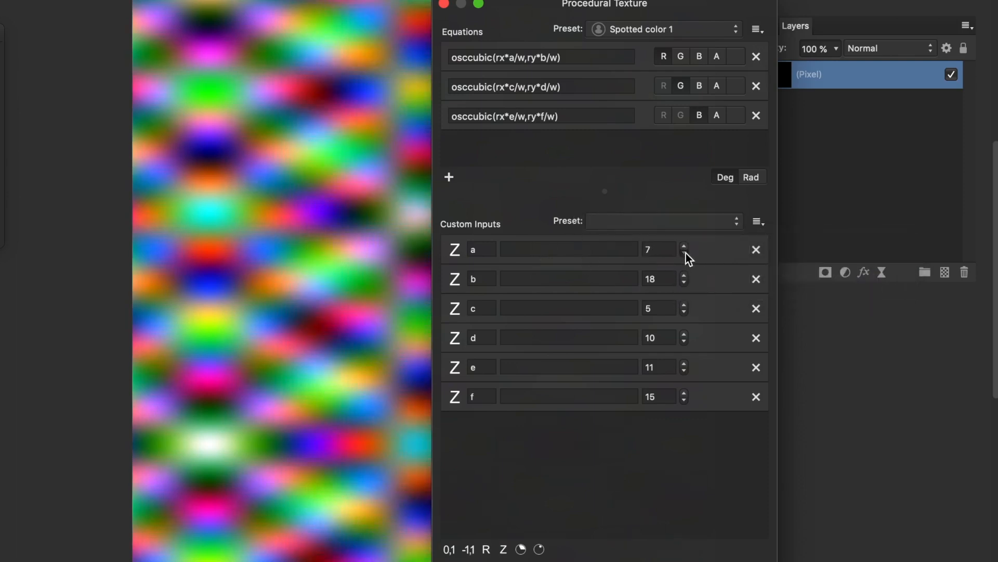
left_click(685, 253)
left_click(684, 284)
left_click(684, 284)
left_click(684, 284)
left_click(685, 284)
left_click(684, 284)
left_click(684, 284)
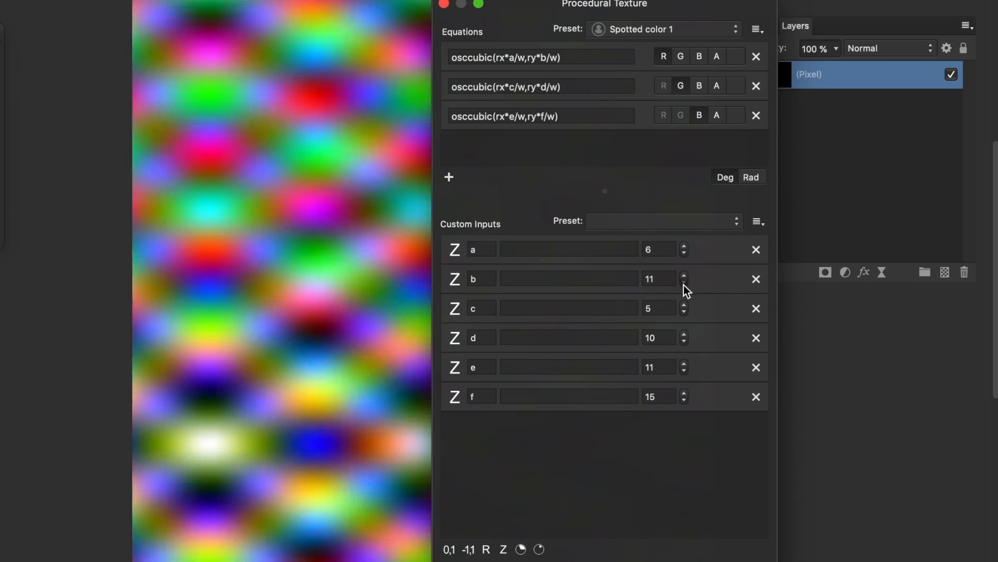
left_click(684, 313)
left_click(684, 313)
left_click(684, 312)
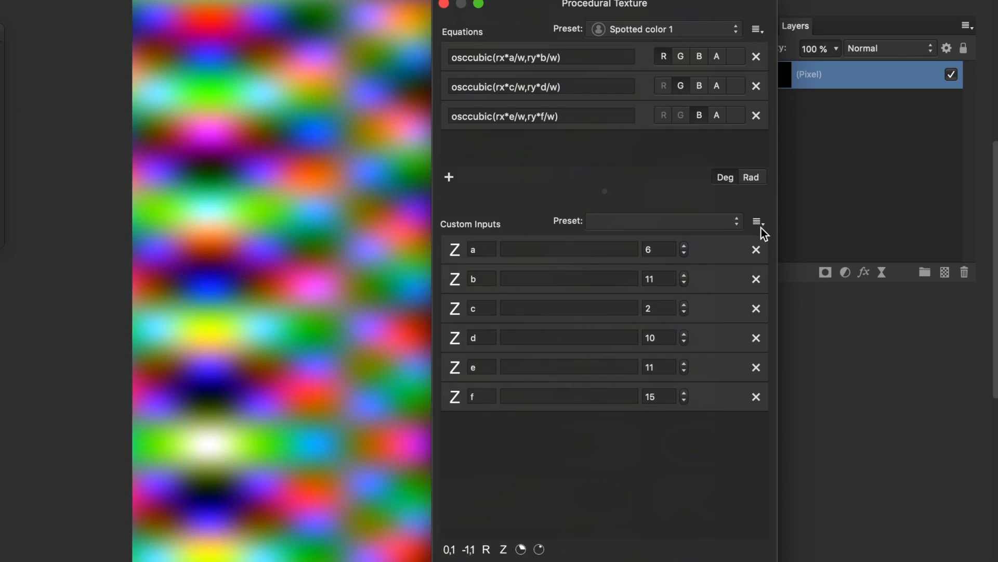
- Create a custom inputs values preset named 'Spotted 1' and keep it selected
left_click(758, 222)
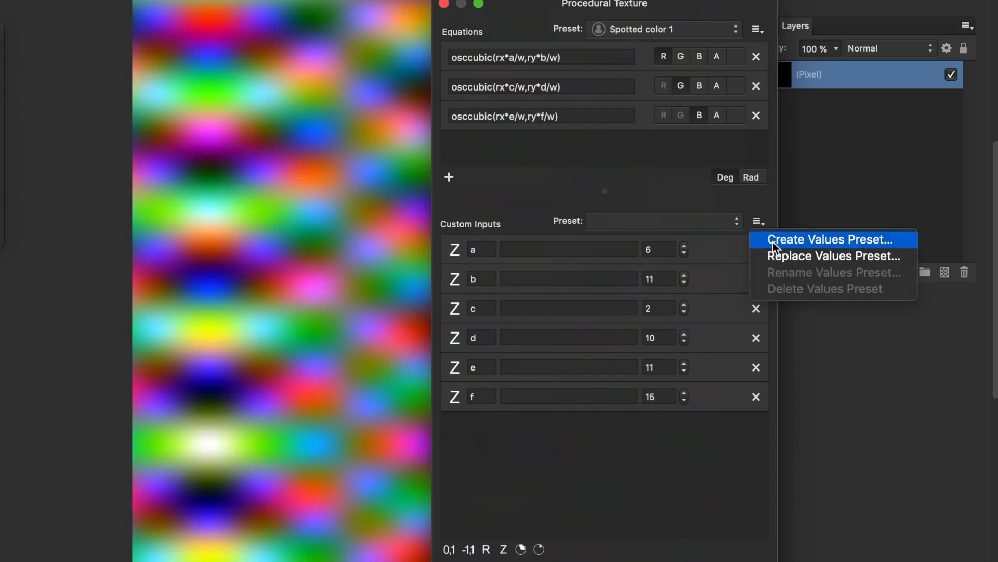
left_click(773, 241)
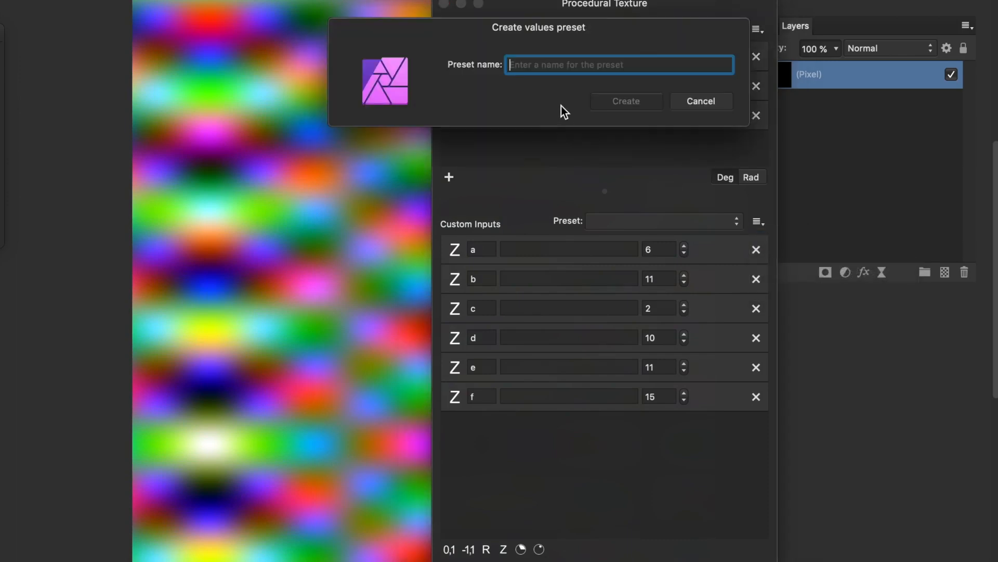
type("Spotted 1")
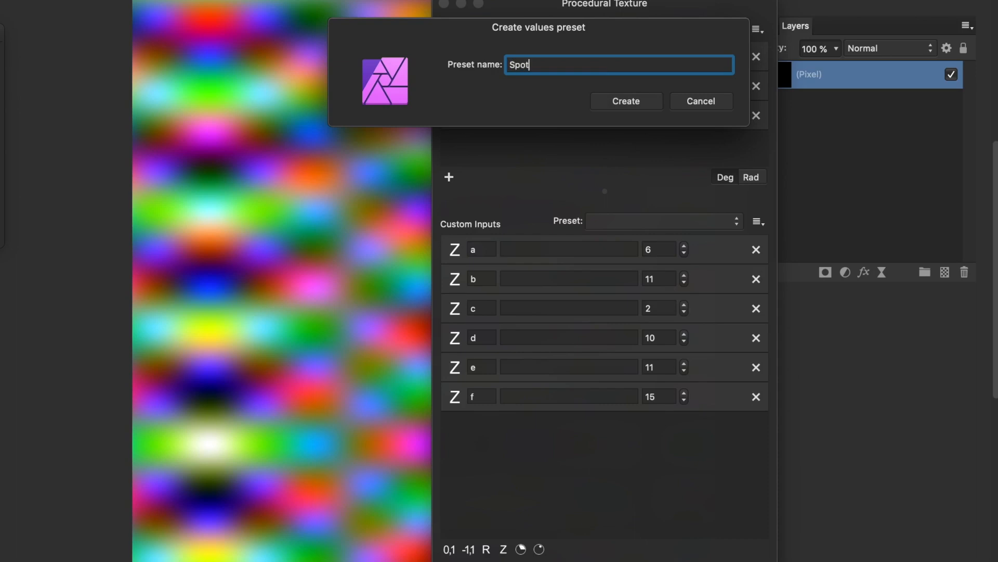
left_click(628, 101)
left_click(635, 226)
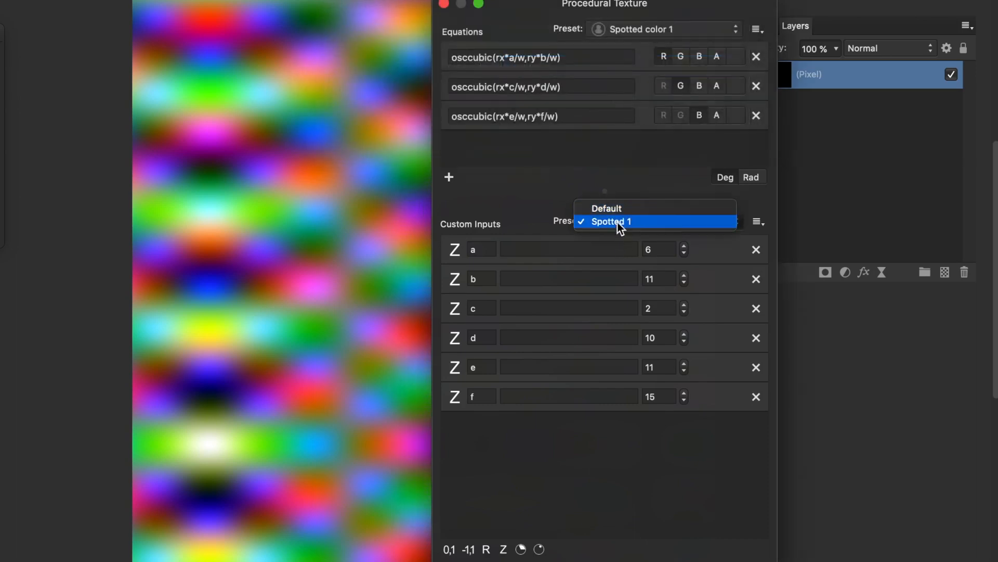
left_click(611, 221)
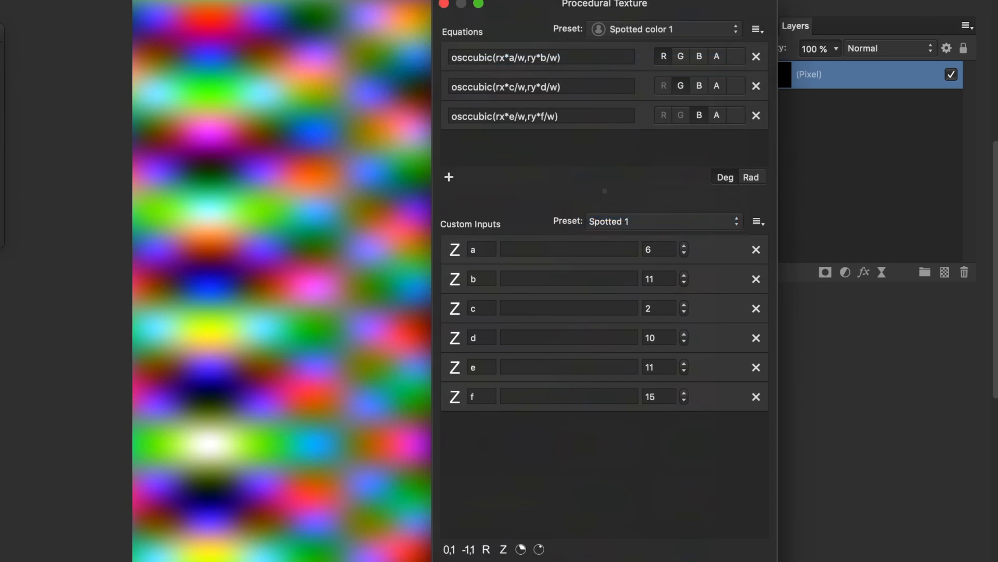
- Apply the texture, then add a Colours > Procedural Texture live filter layer from the Layer menu
key("Return")
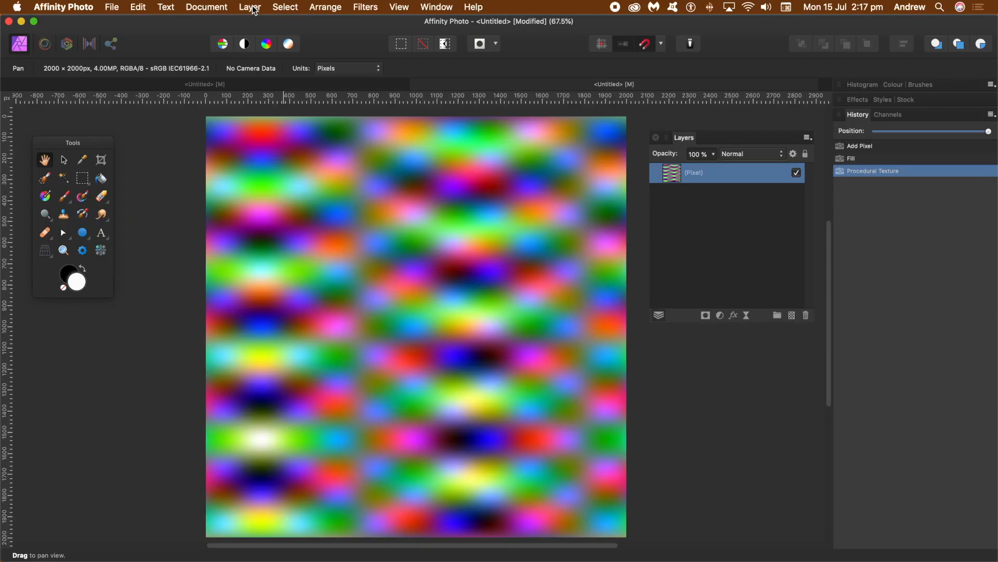
left_click(250, 7)
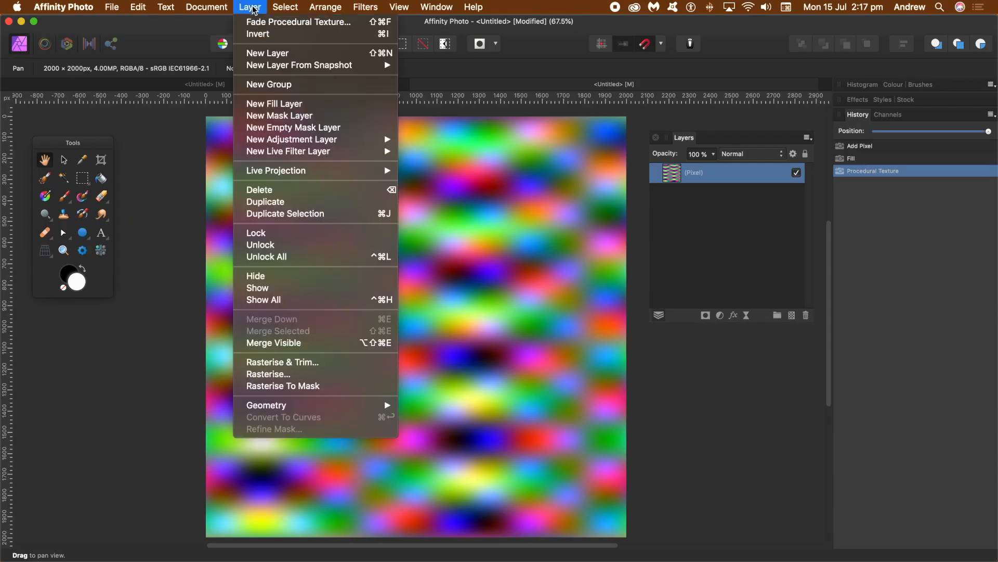
mouse_move(266, 156)
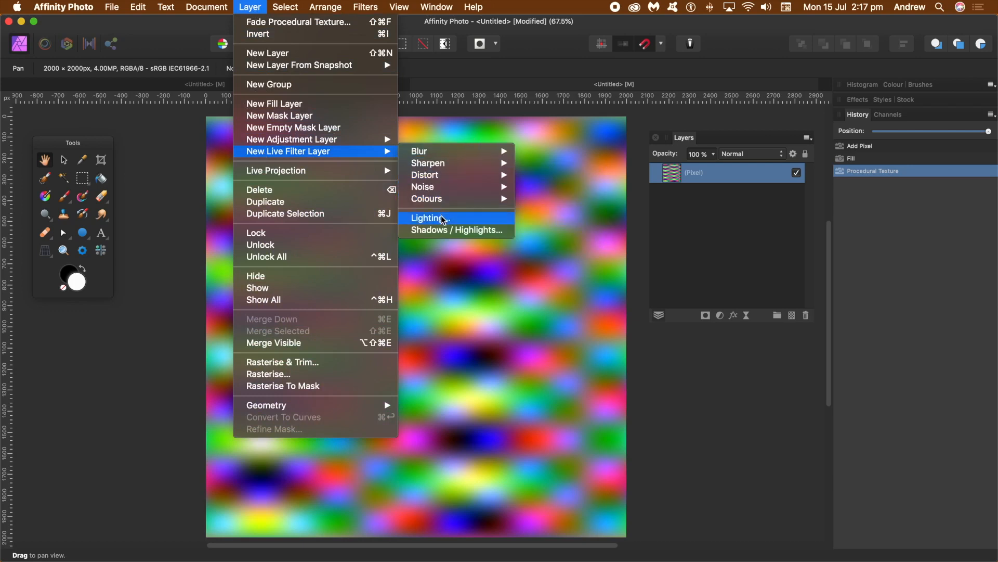
mouse_move(446, 203)
left_click(553, 246)
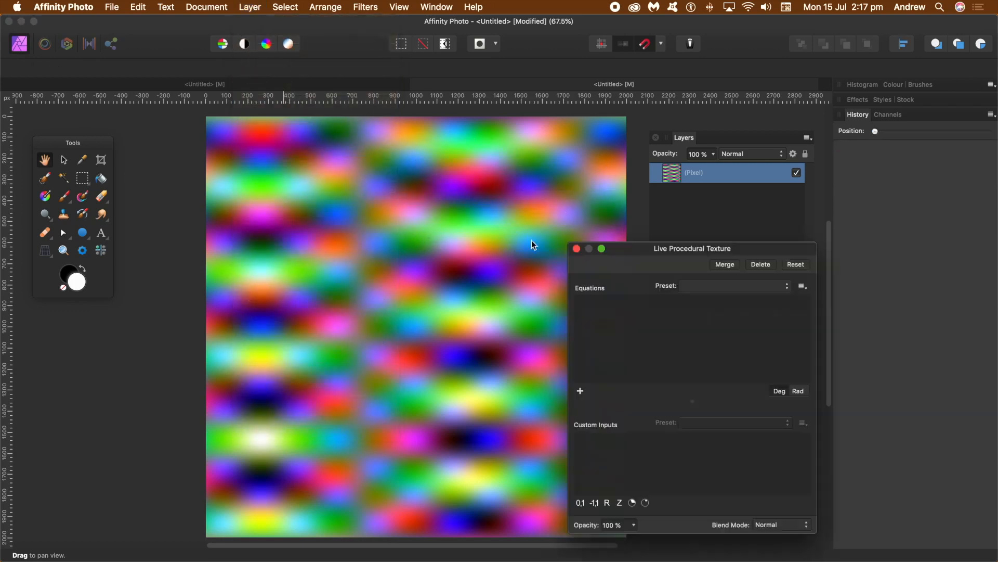
- Load the Spotted color 1 equations preset into the live Procedural Texture dialog
left_click_drag(639, 248, 409, 134)
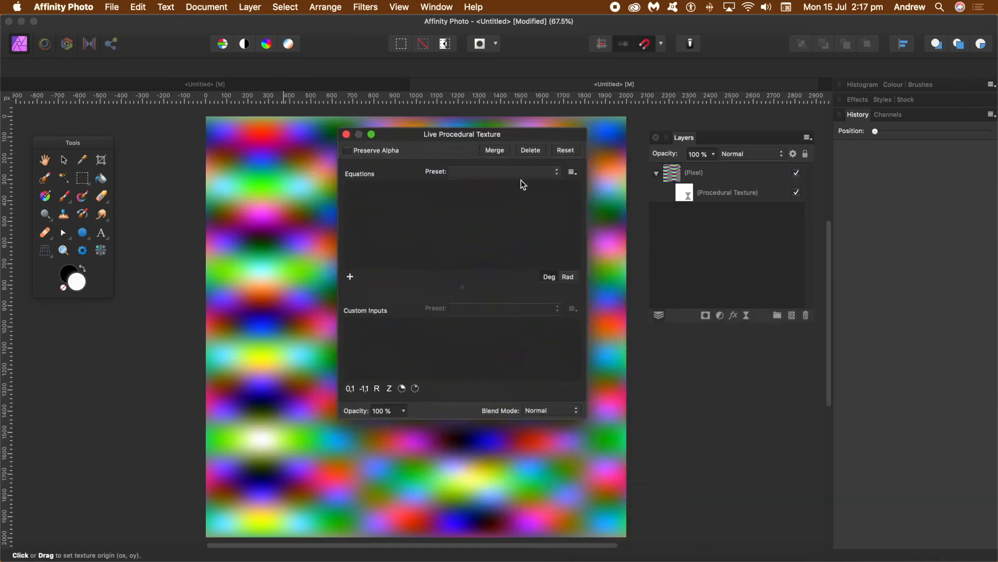
left_click(509, 172)
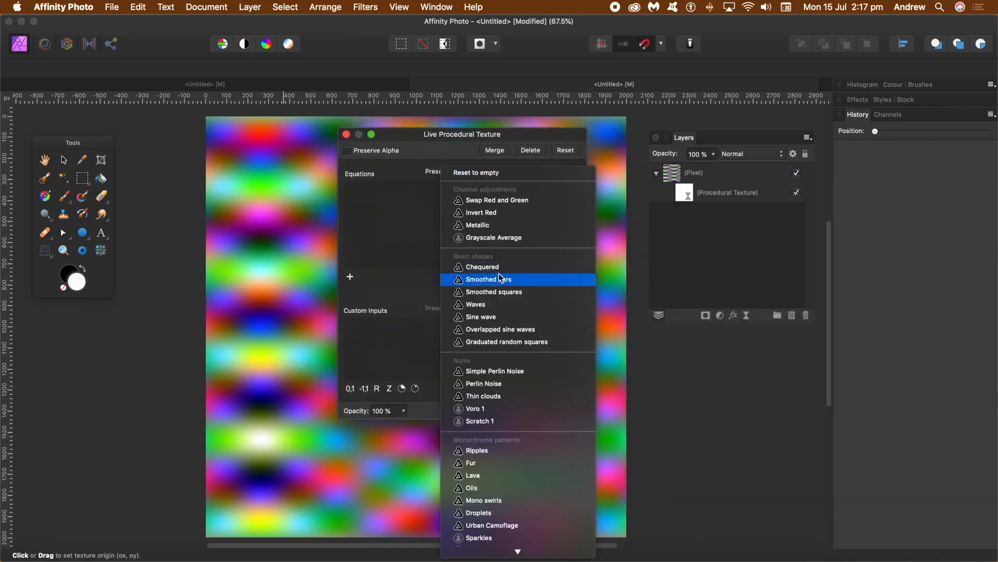
mouse_move(502, 553)
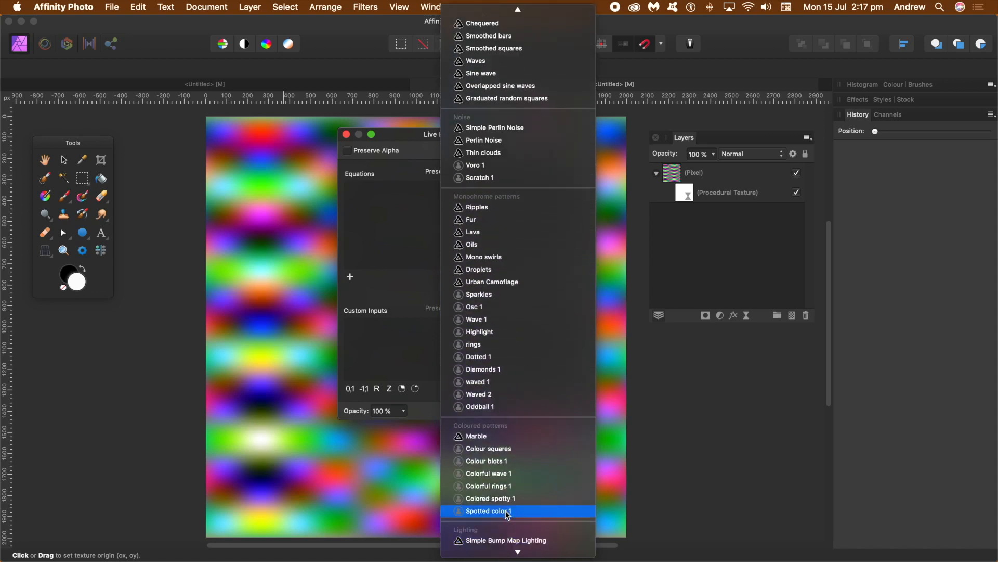
left_click(508, 509)
left_click_drag(411, 136, 500, 149)
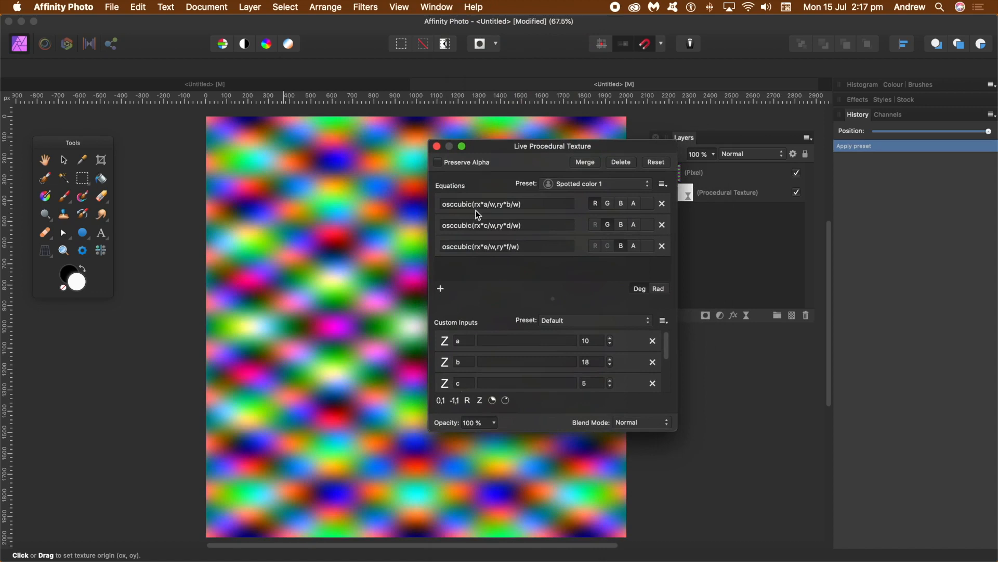
left_click_drag(667, 348, 670, 378)
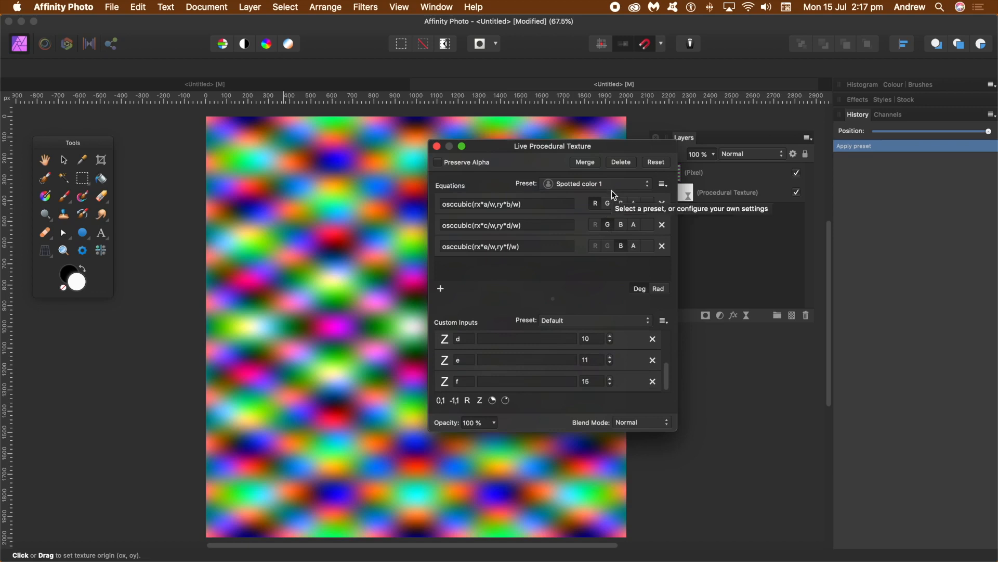
left_click_drag(631, 150, 563, 139)
- Try Darken and Multiply, then set the live texture's blend mode to Difference
left_click(580, 415)
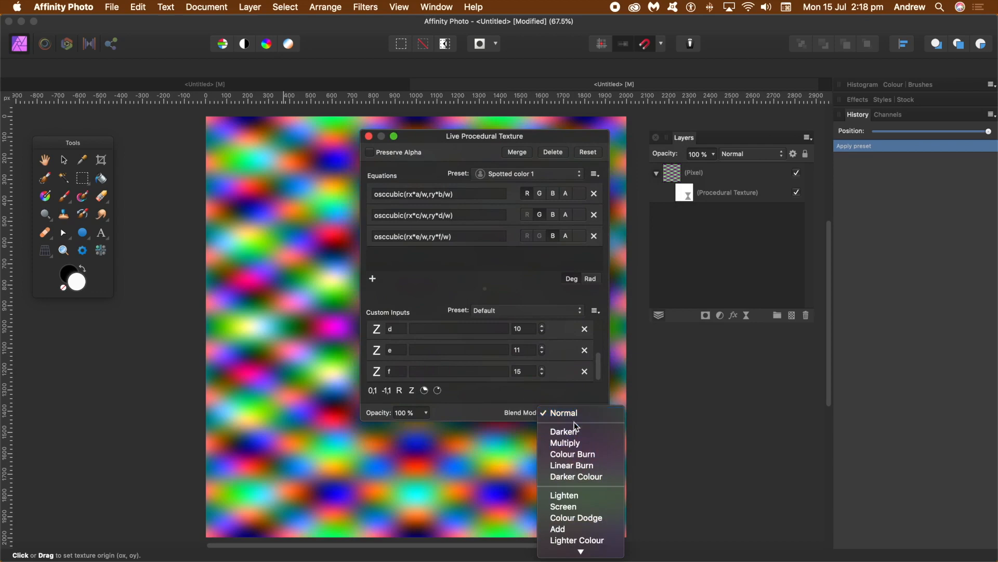
left_click(572, 433)
left_click(585, 416)
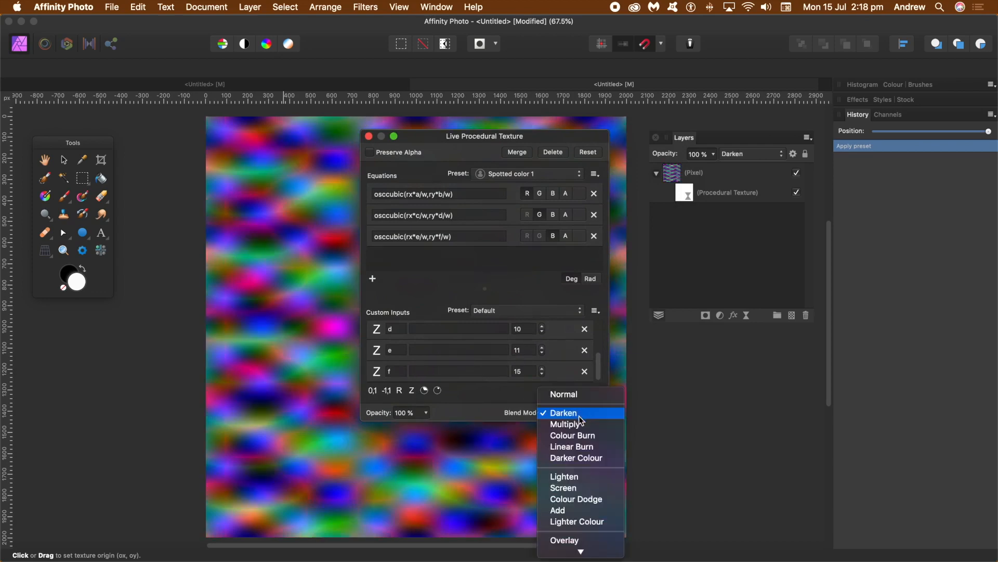
left_click(569, 421)
left_click(574, 413)
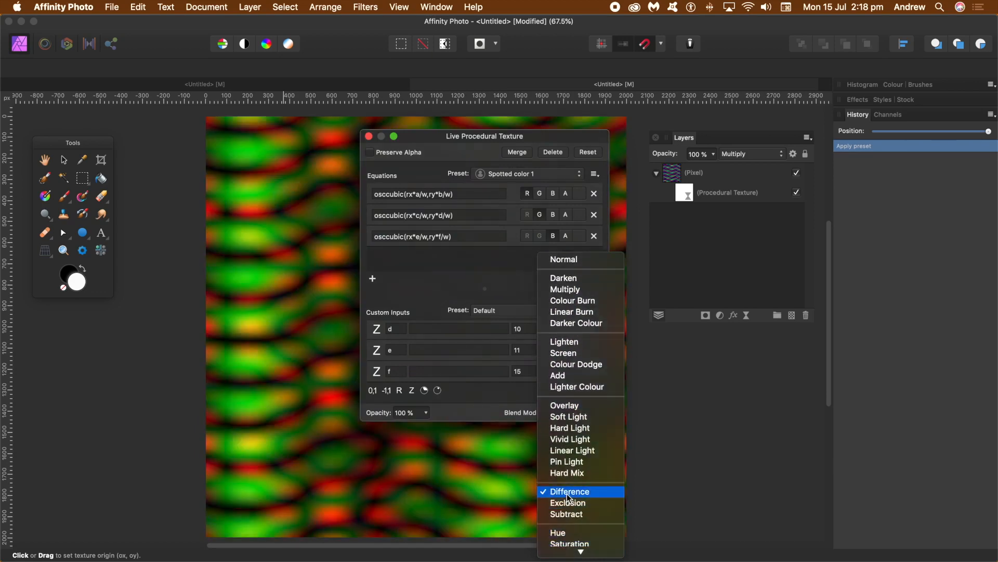
left_click(568, 495)
- Shift the live texture's origin up-left and across the canvas
left_click_drag(305, 264, 198, 158)
left_click_drag(413, 139, 486, 143)
left_click_drag(390, 219, 343, 208)
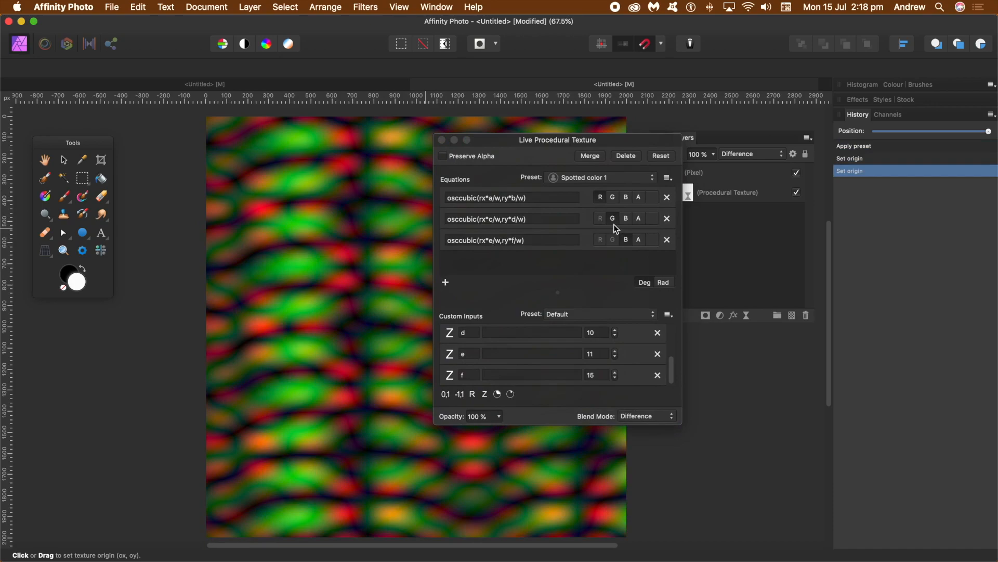
left_click(647, 416)
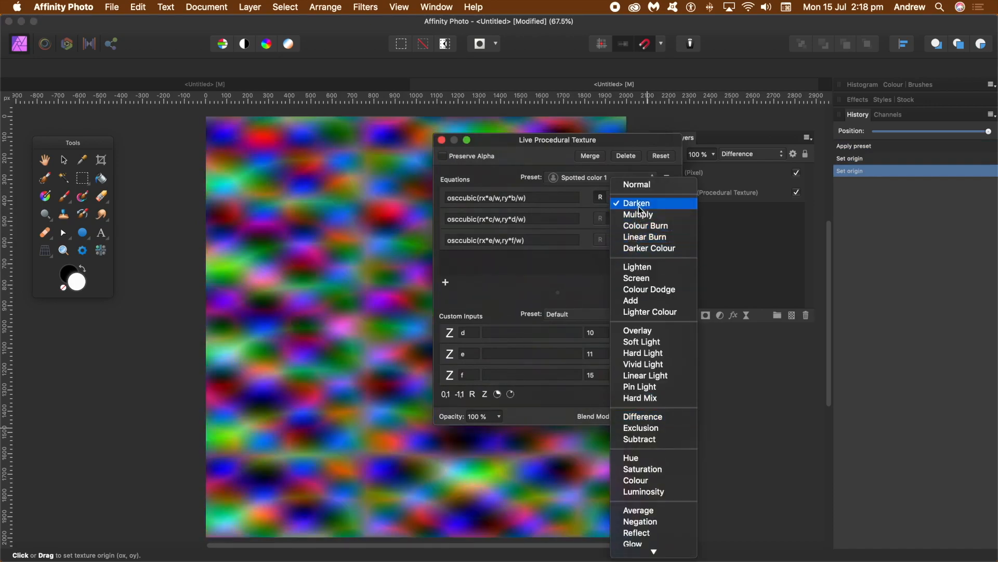
- Switch the live texture to Darken blending, shift its origin, and set input d to 9
left_click(640, 203)
left_click_drag(335, 251, 418, 268)
left_click(614, 335)
left_click(614, 335)
left_click(614, 335)
left_click(614, 330)
left_click(615, 330)
- Set the texture's input e to 6
left_click(614, 355)
left_click(615, 355)
left_click(614, 355)
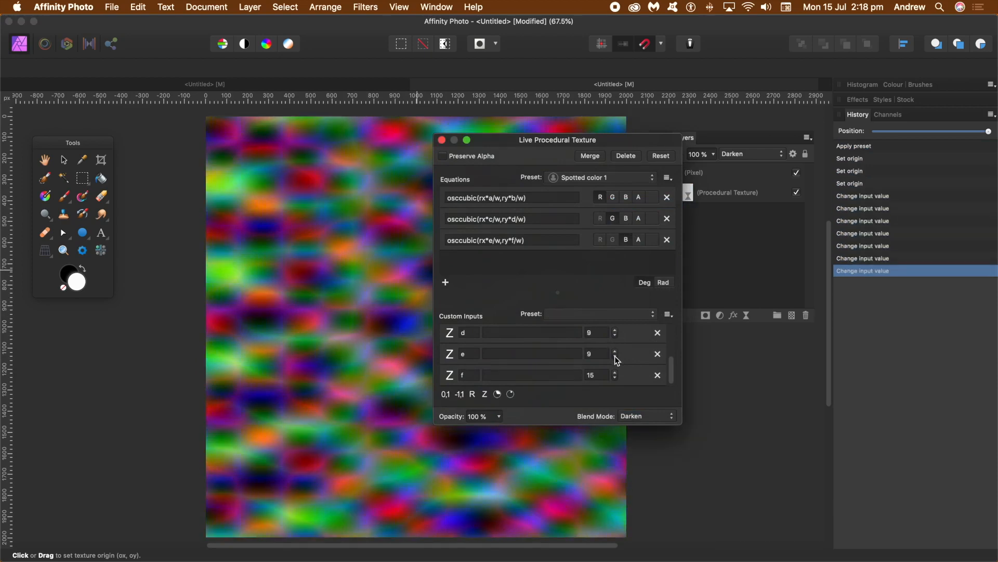
left_click(615, 355)
left_click(615, 356)
left_click(615, 356)
left_click(614, 356)
left_click(615, 352)
left_click(615, 352)
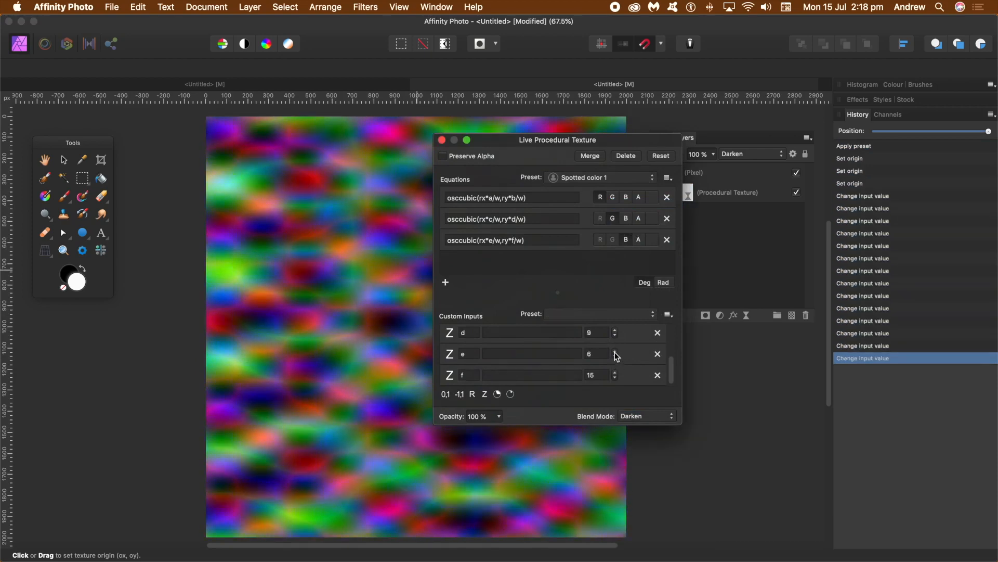
- Set input f to 13, reposition the texture origin, and commit the live texture
left_click(616, 372)
left_click(615, 372)
left_click(616, 379)
left_click(616, 379)
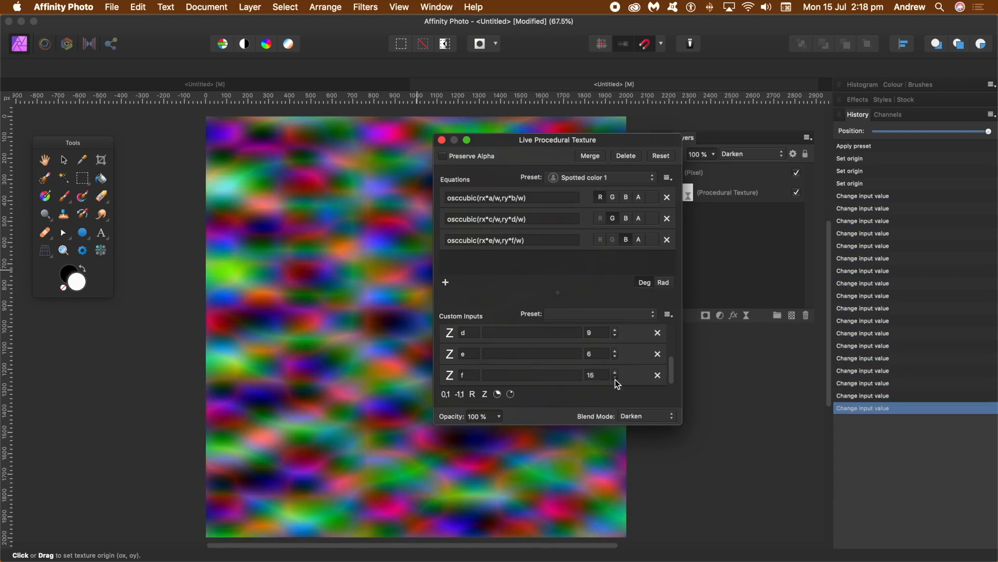
left_click(615, 379)
left_click(616, 378)
left_click_drag(232, 235, 301, 242)
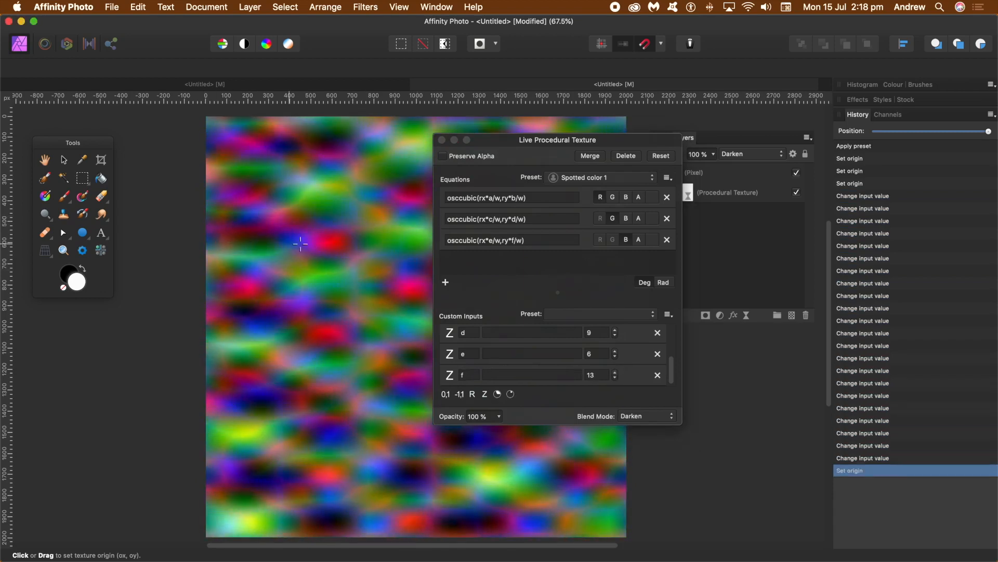
left_click(442, 141)
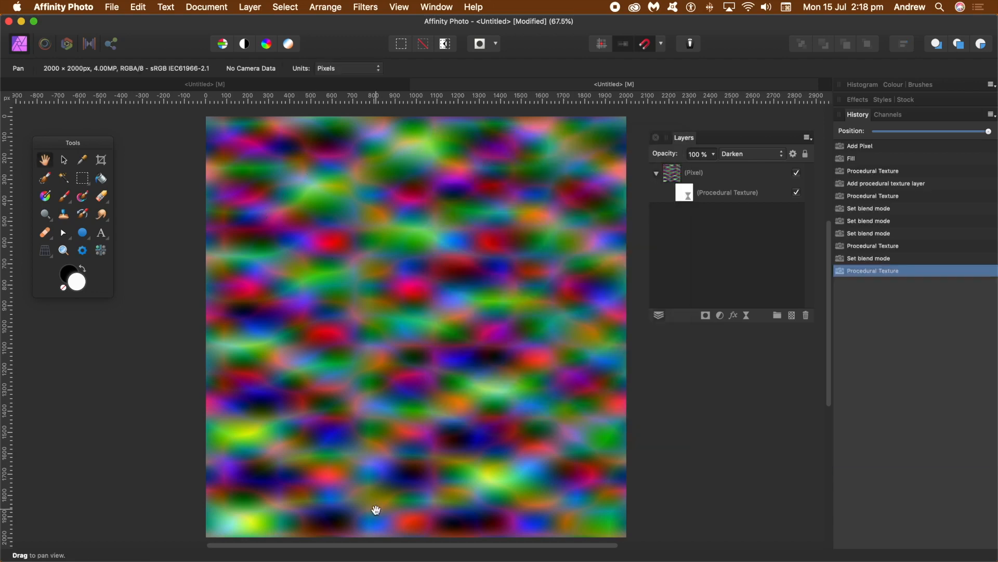